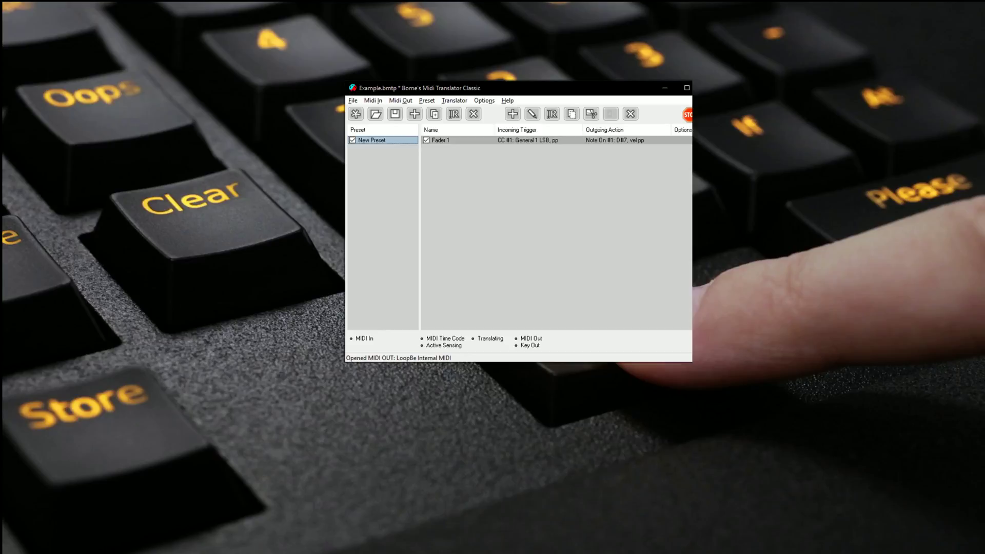
Check which MIDI input port is enabled, leaving the port list unchanged
left_click(373, 100)
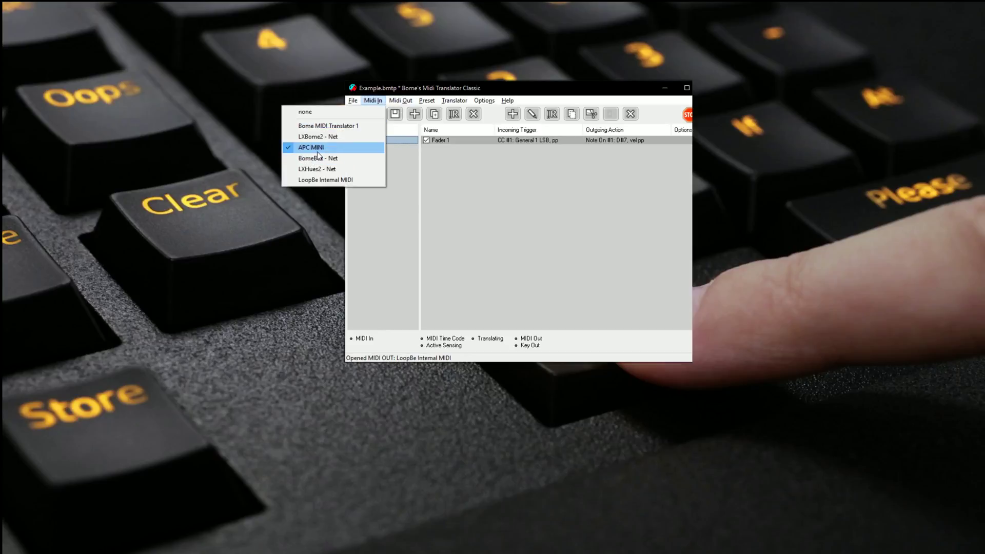
mouse_move(400, 100)
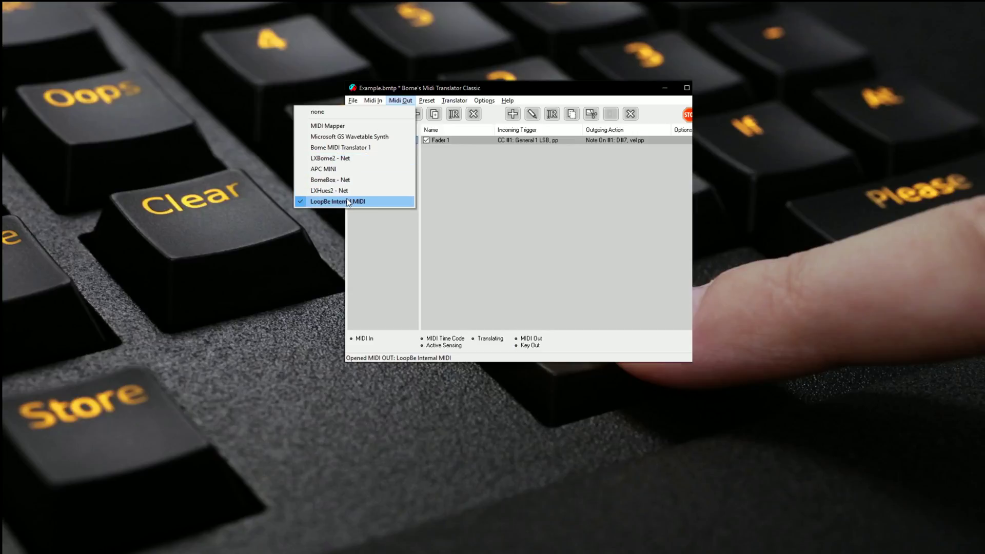
left_click(578, 215)
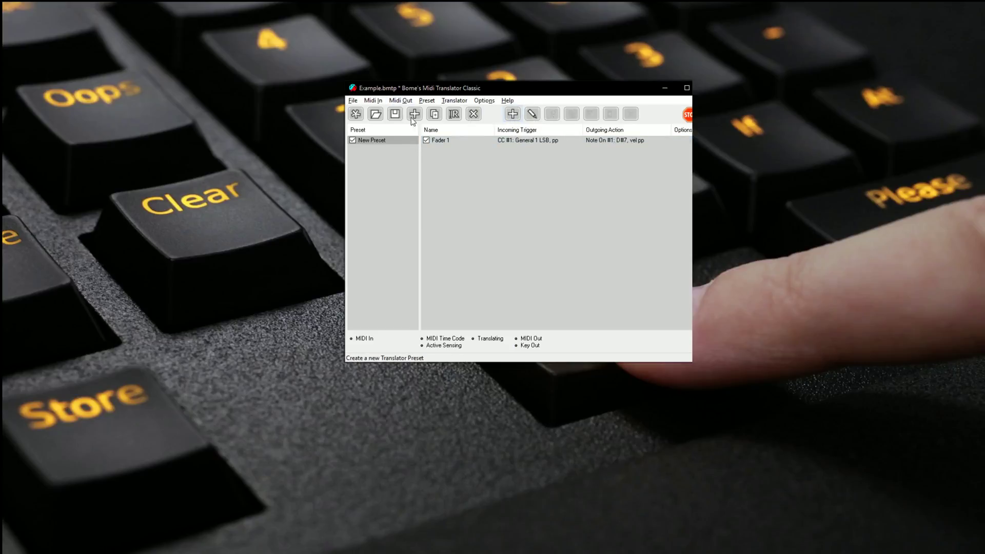
Add a New Translator and capture its incoming trigger from the second fader as B0 31 pp
left_click(514, 117)
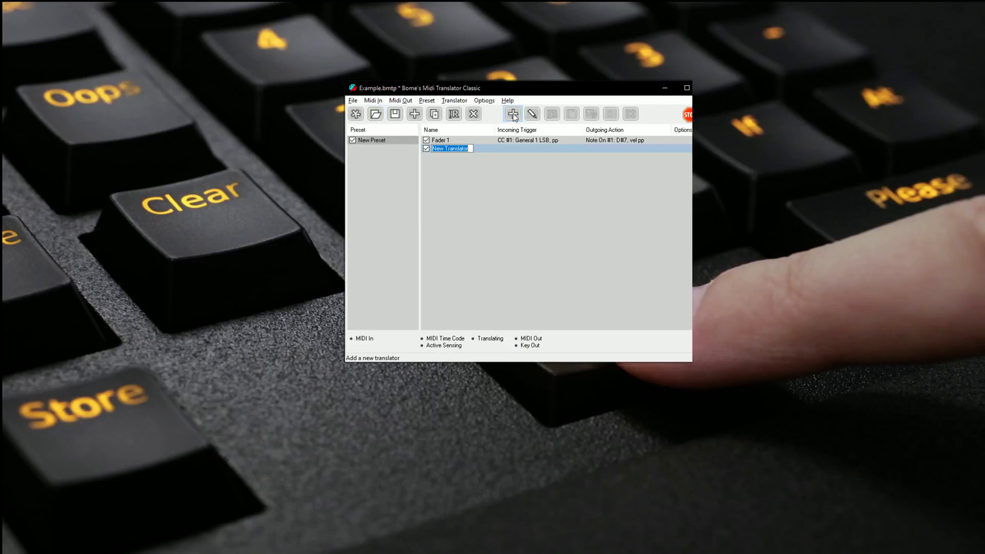
double_click(503, 147)
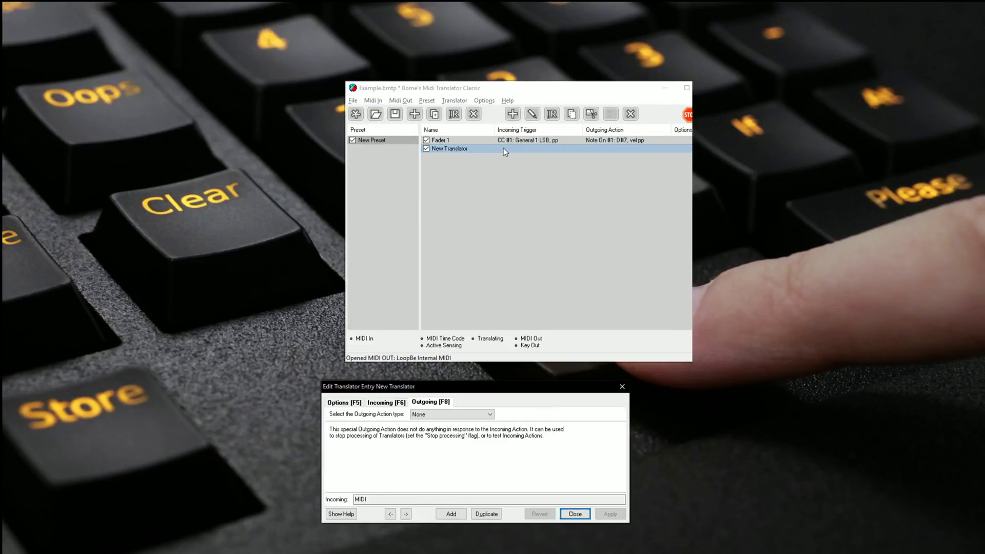
left_click(377, 404)
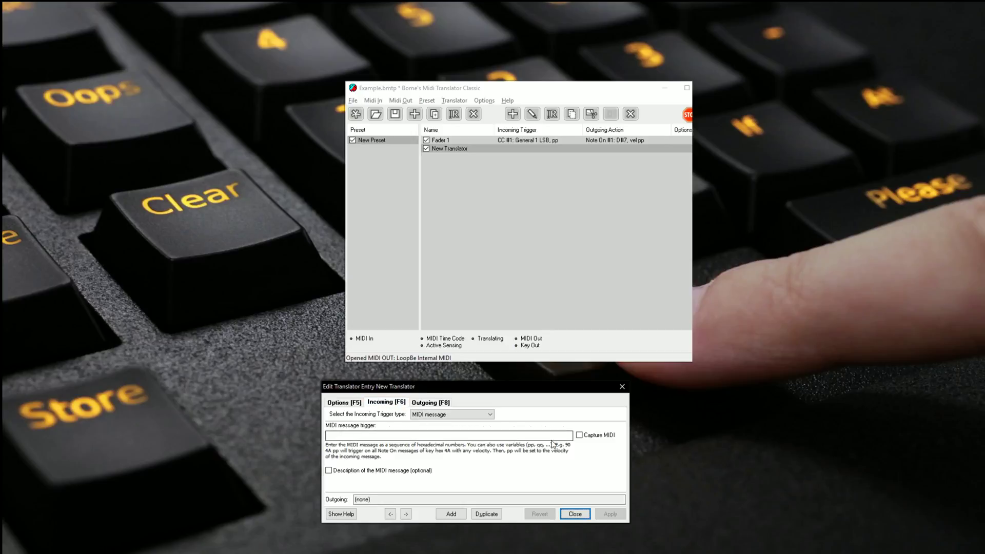
left_click(580, 436)
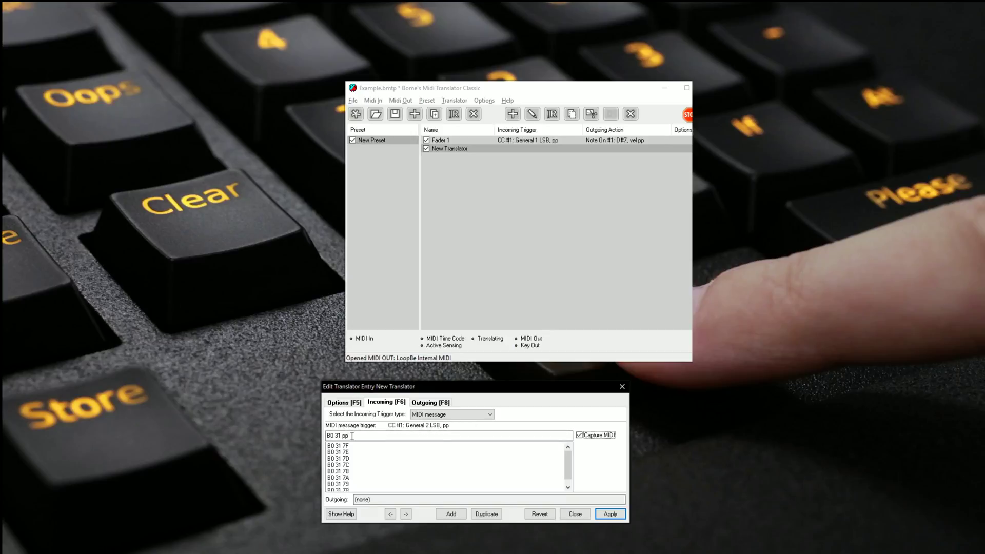
Change the trigger's pp to oo (B0 31 oo) and set the outgoing action type to MIDI message
left_click_drag(352, 436, 342, 435)
type("oo")
left_click(430, 403)
left_click(446, 415)
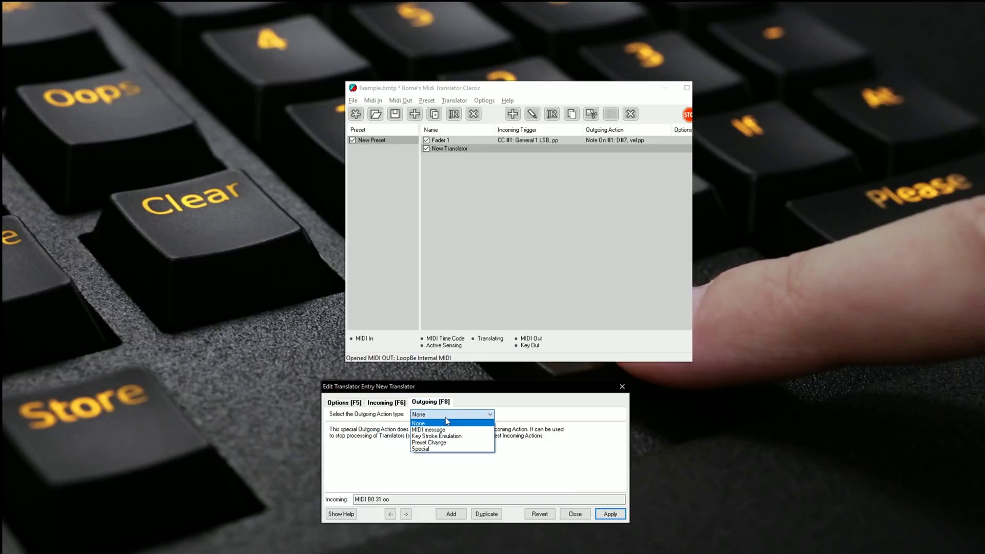
left_click(437, 430)
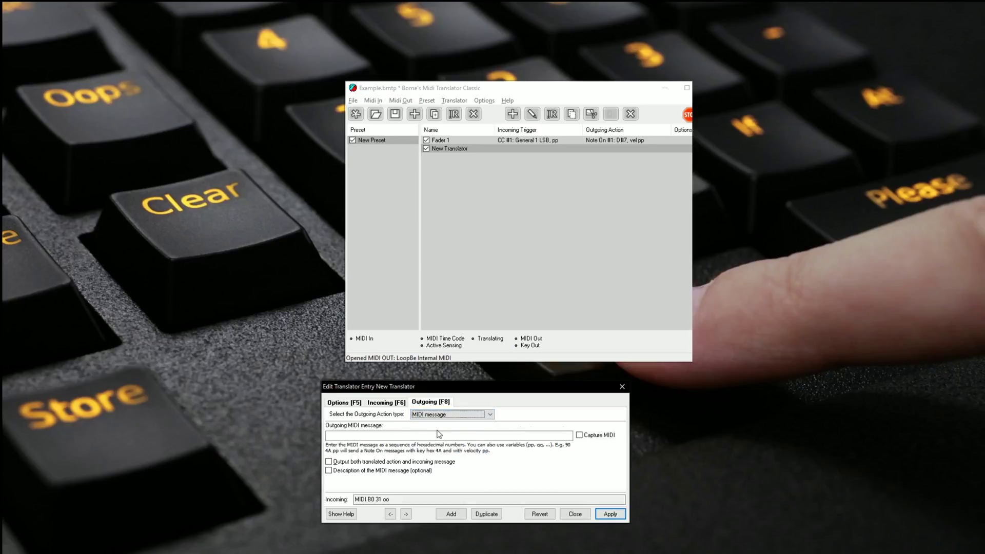
left_click(365, 438)
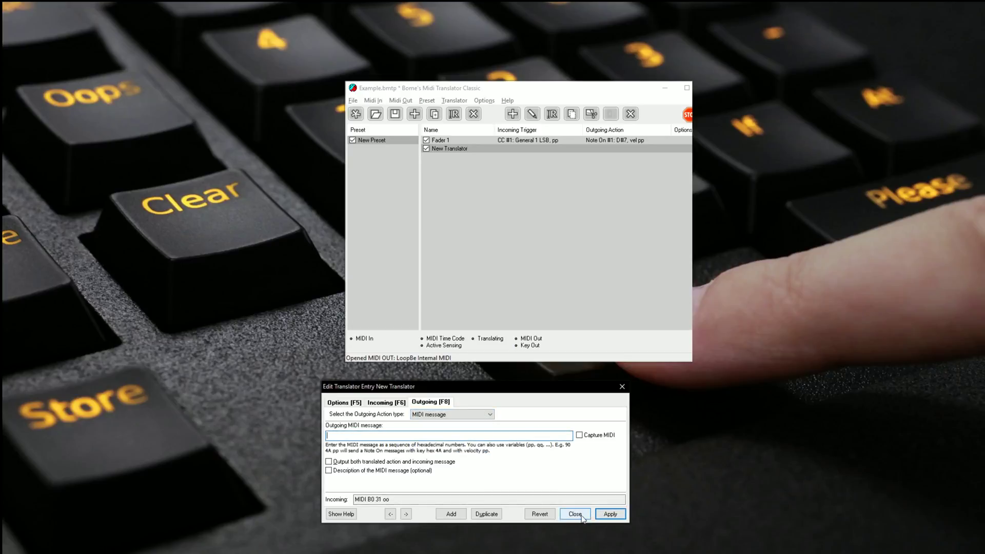
Apply and close the New Translator, inspect Fader 1's outgoing message 90 63 pp, then reselect New Translator
left_click(609, 514)
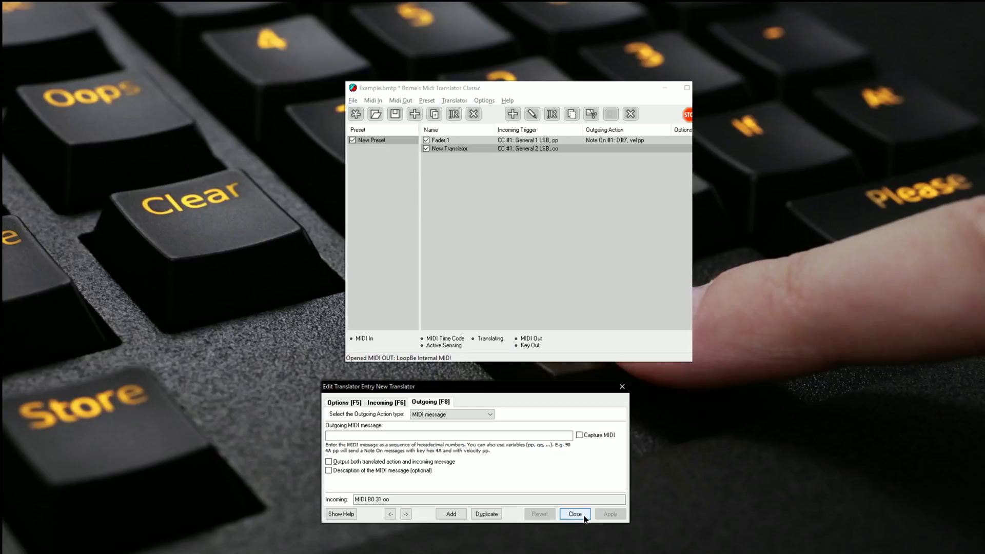
left_click(575, 514)
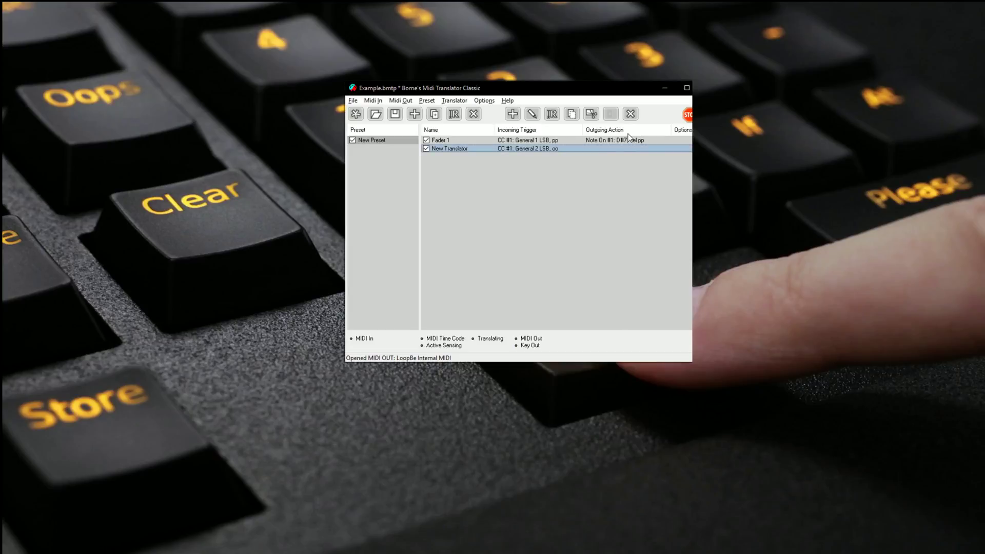
double_click(567, 140)
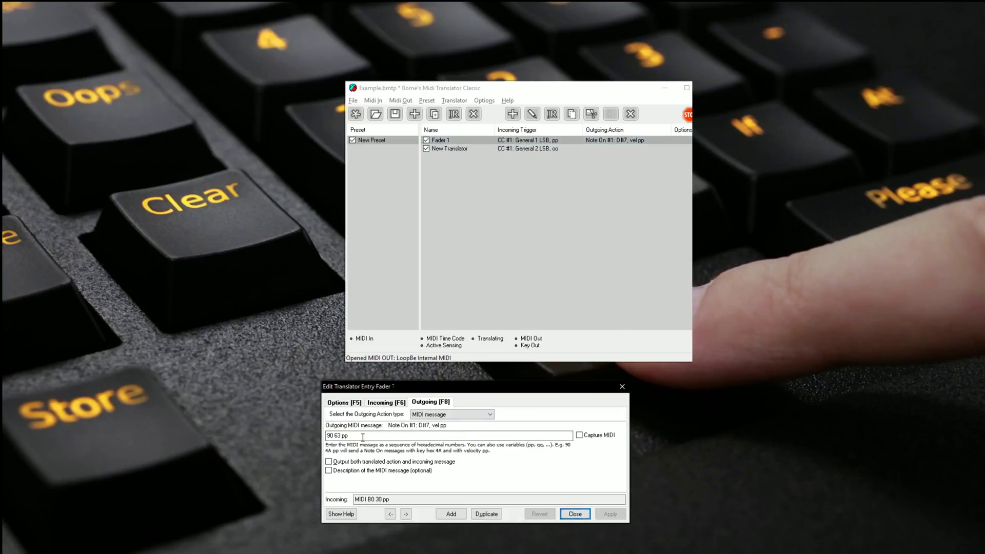
left_click_drag(407, 435, 327, 435)
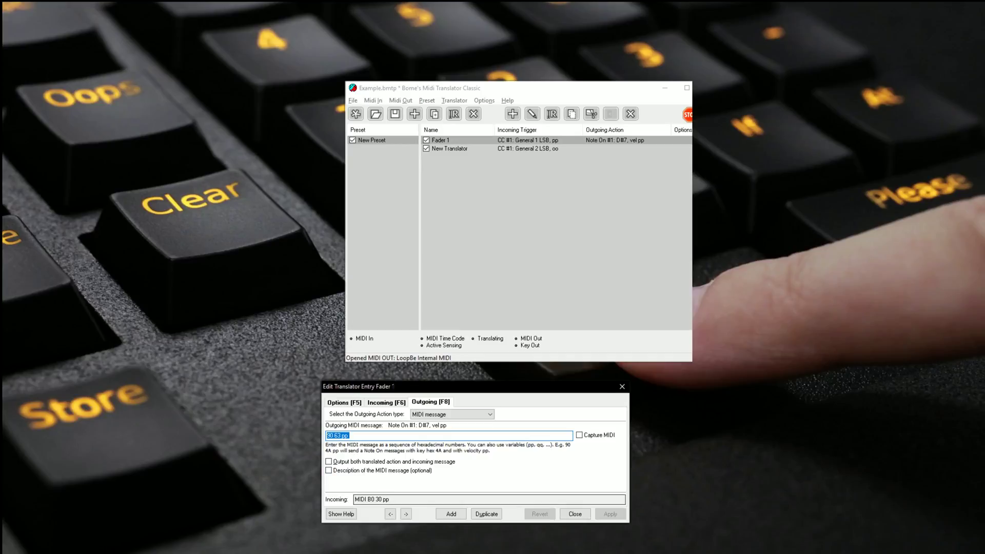
left_click(575, 513)
left_click(544, 150)
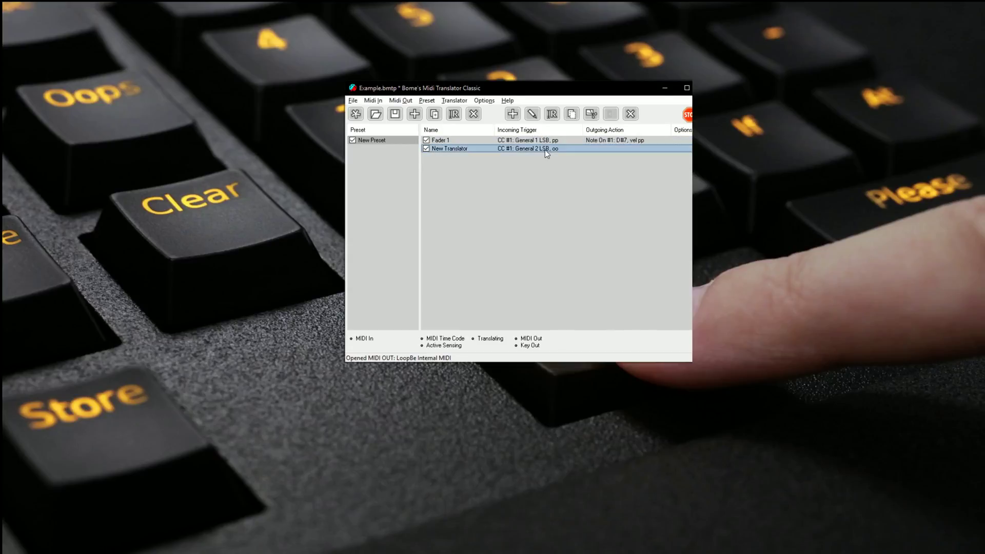
Give the New Translator an outgoing MIDI message of 90 63 oo and apply it
double_click(544, 149)
left_click(434, 415)
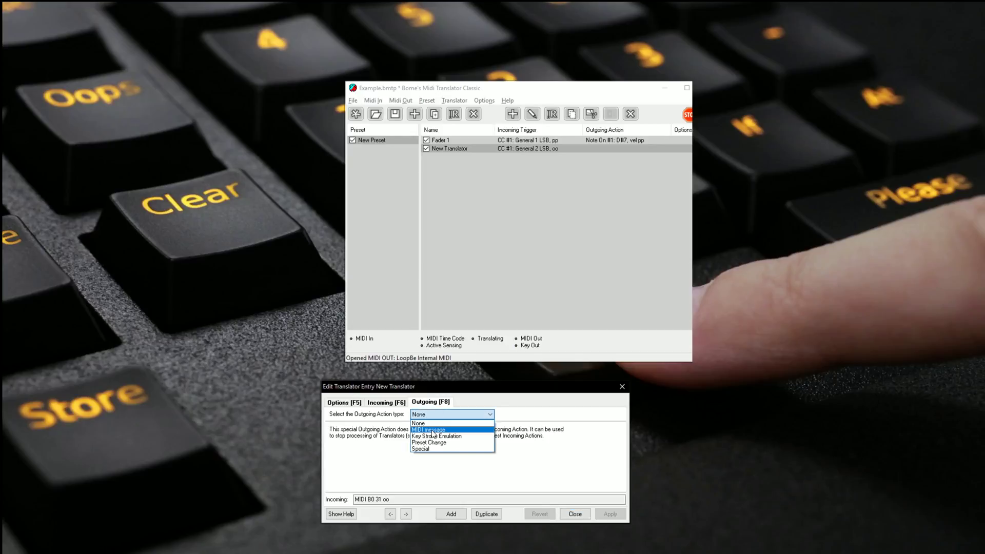
left_click(432, 431)
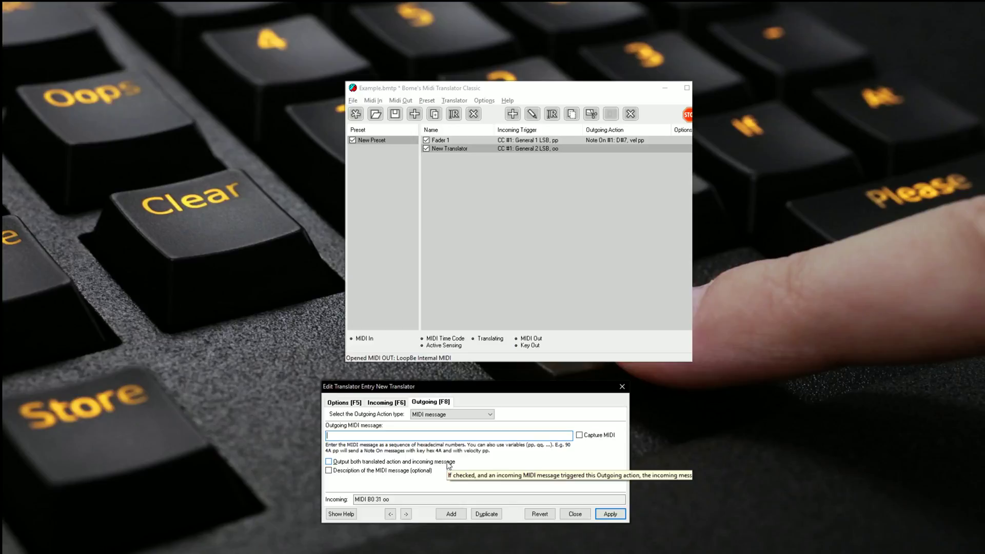
type("9")
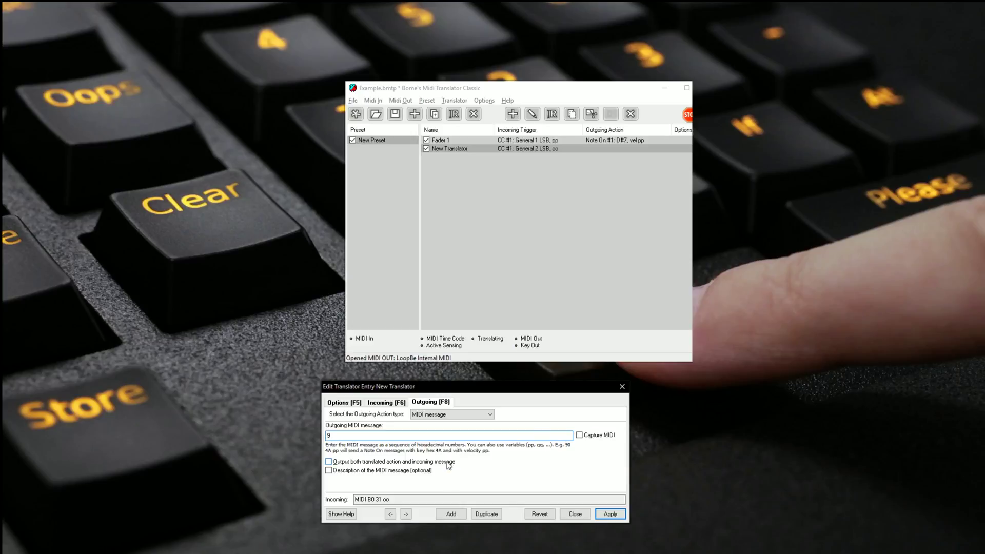
type("0 63 oo")
left_click(612, 517)
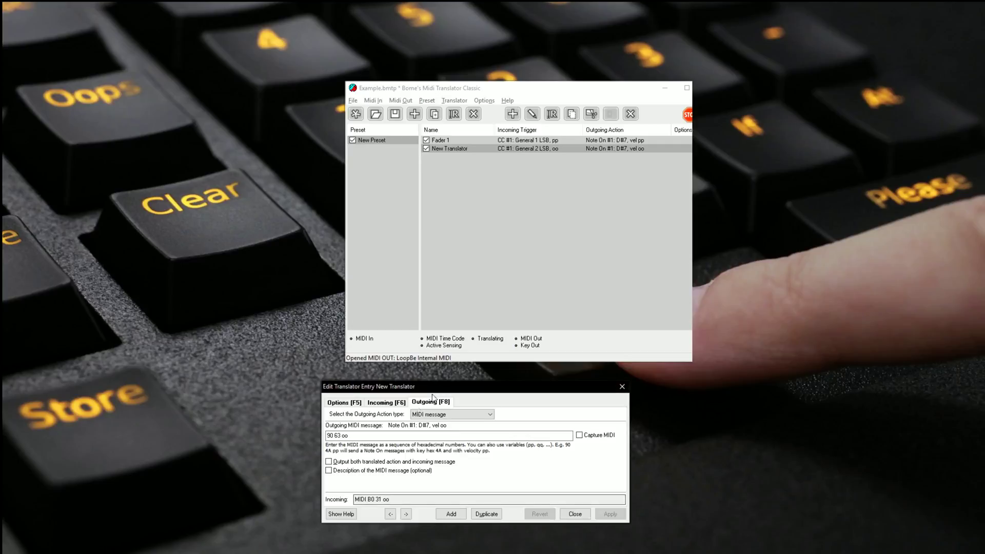
Correct the outgoing message to 90 64 oo (Note On E7), apply, and close the editor
left_click(343, 436)
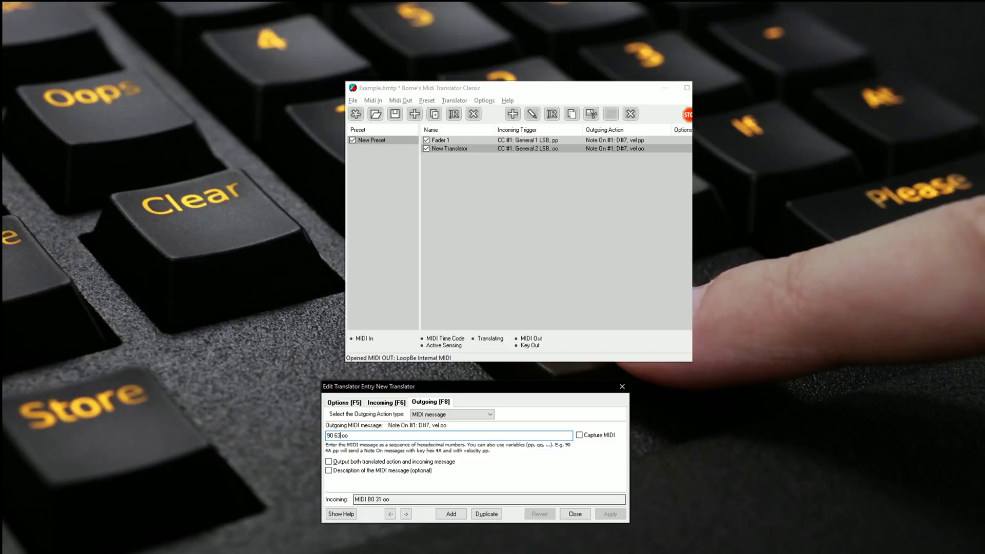
key("BackSpace")
type("4")
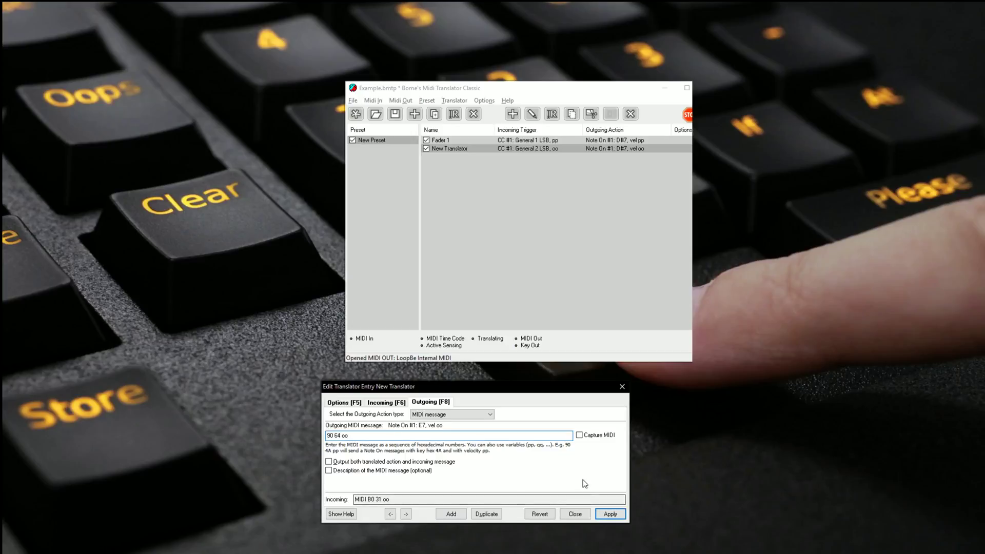
left_click(615, 515)
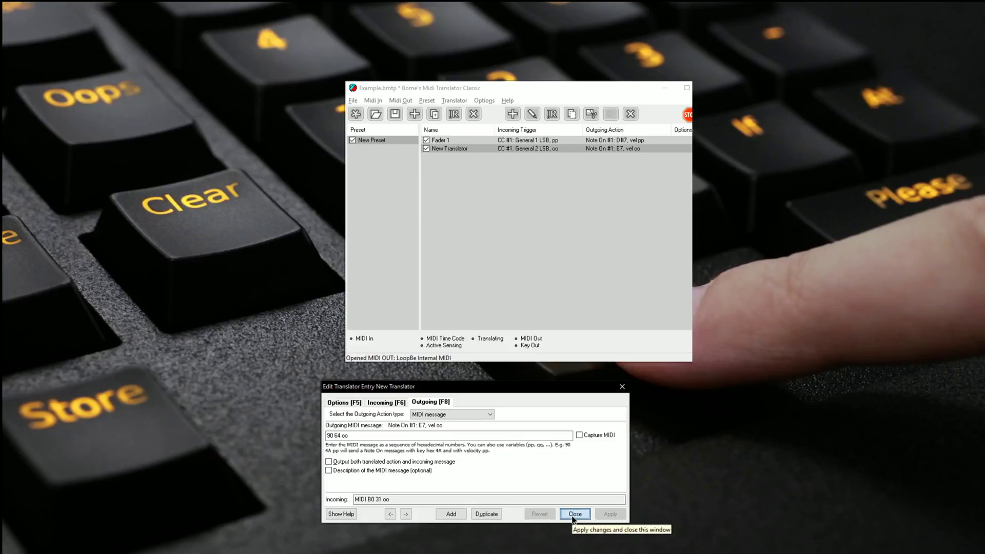
left_click(575, 514)
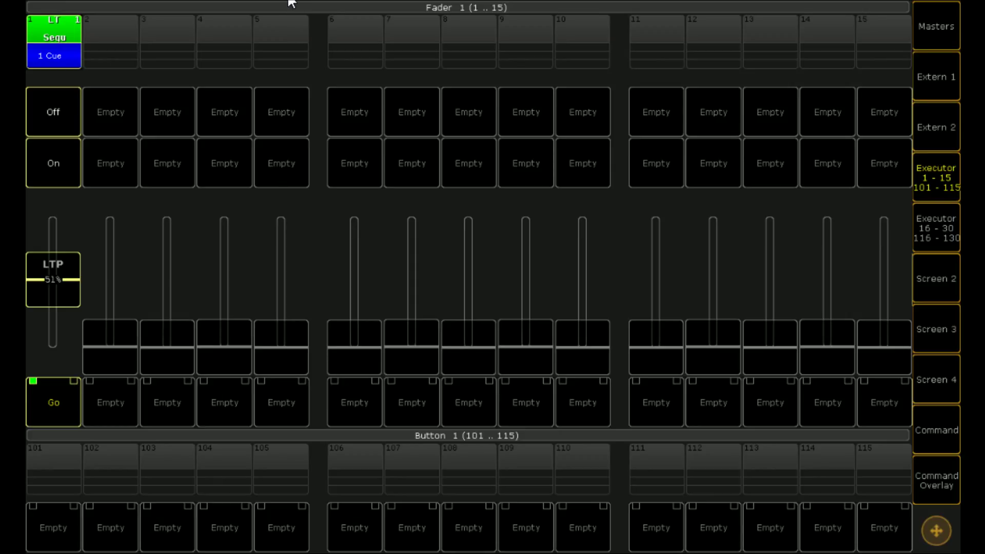
Switch to the command screen, close Remote Inputs Setup, and reopen the Setup menu
left_click(943, 424)
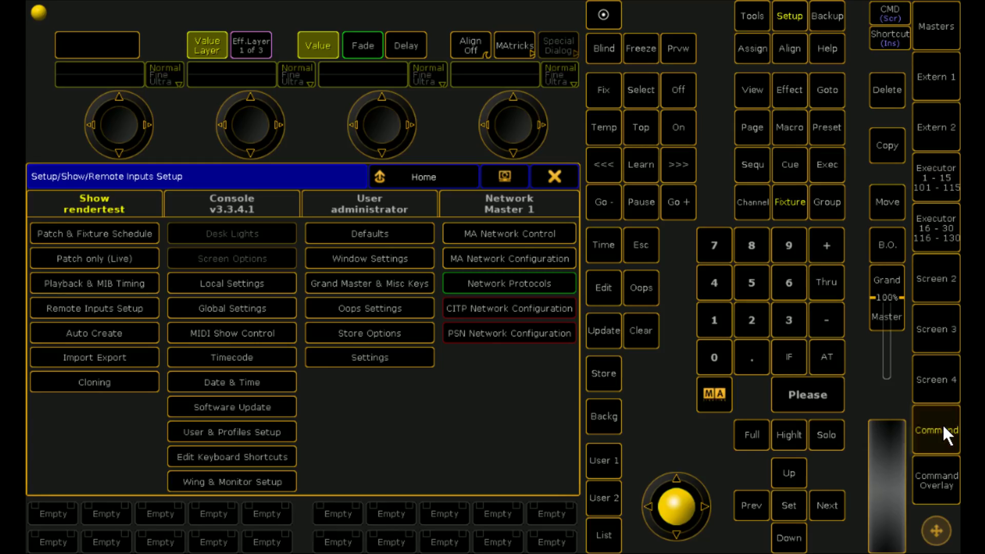
left_click(555, 176)
left_click(790, 20)
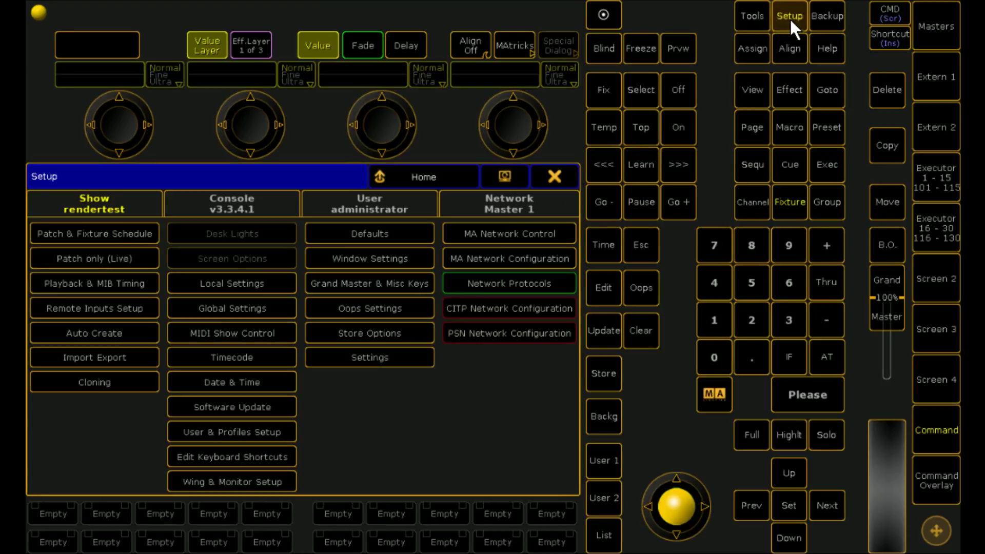
Check the onPC MIDI options: LoopBe Internal MIDI as input, APC MINI as output
left_click(33, 9)
left_click(70, 169)
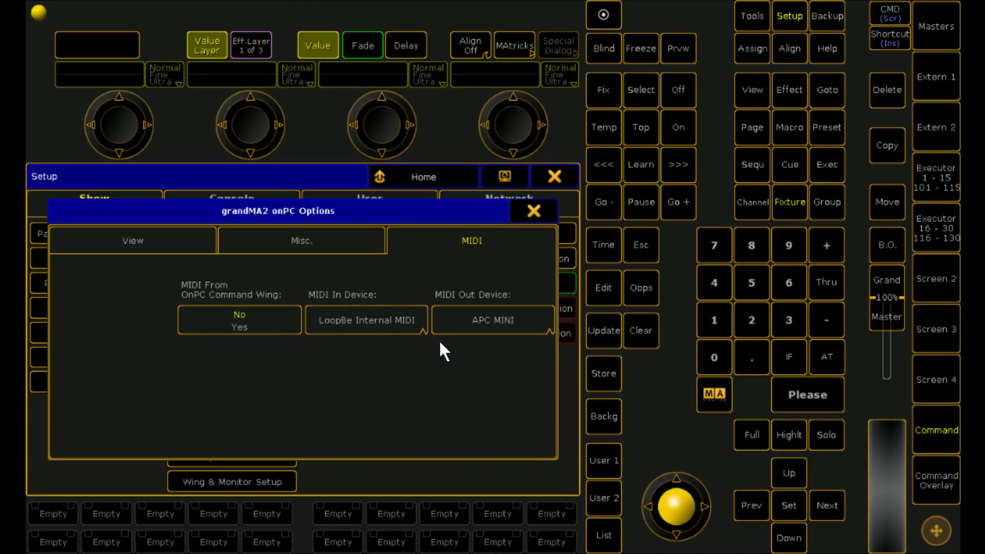
left_click(533, 210)
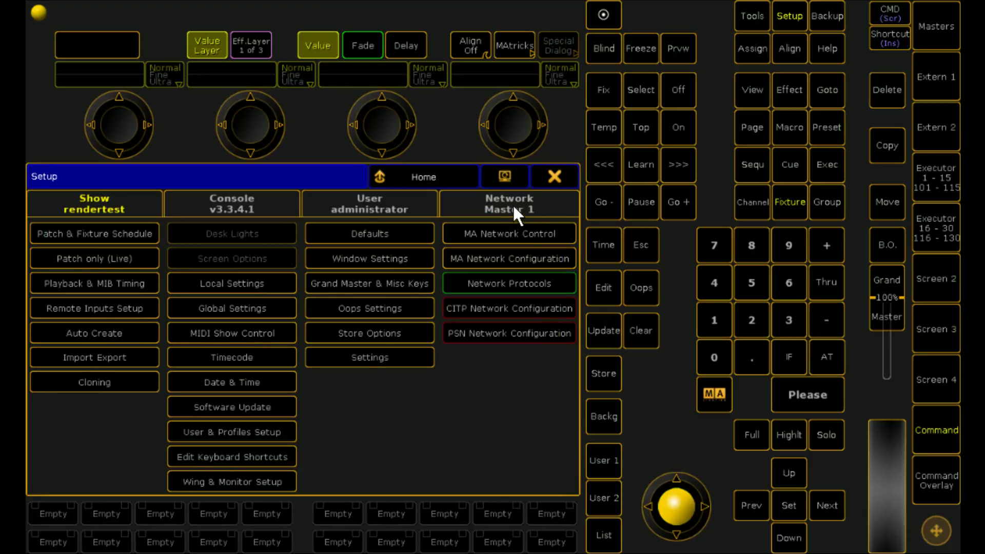
In the MIDI Remotes list, set the first remote's Note to 99 and review its type, page, executor and part
left_click(122, 307)
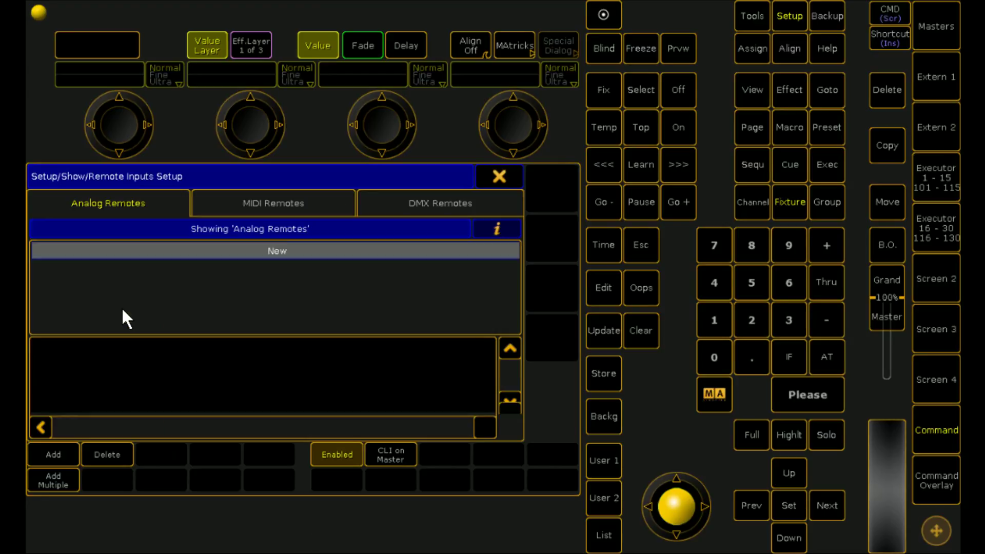
left_click(280, 204)
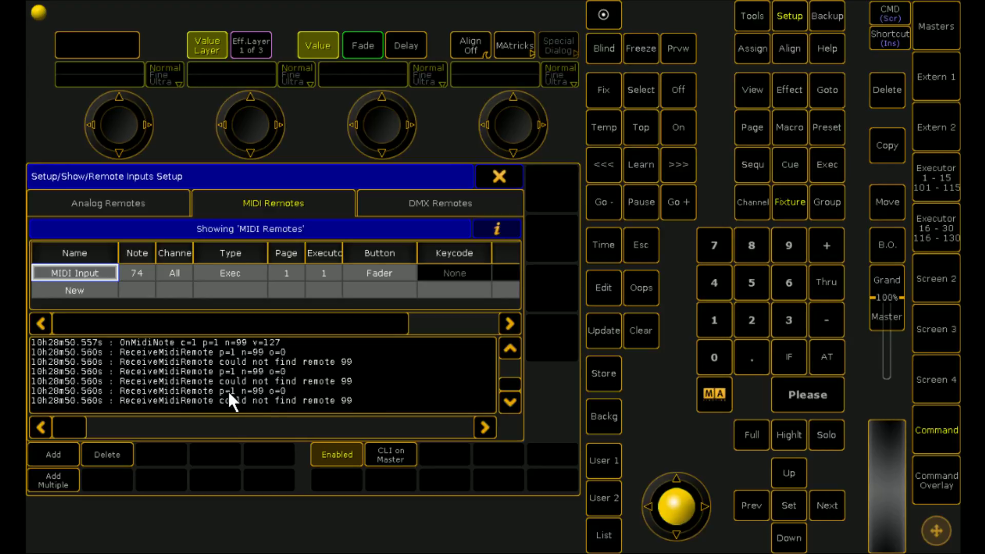
left_click(174, 274)
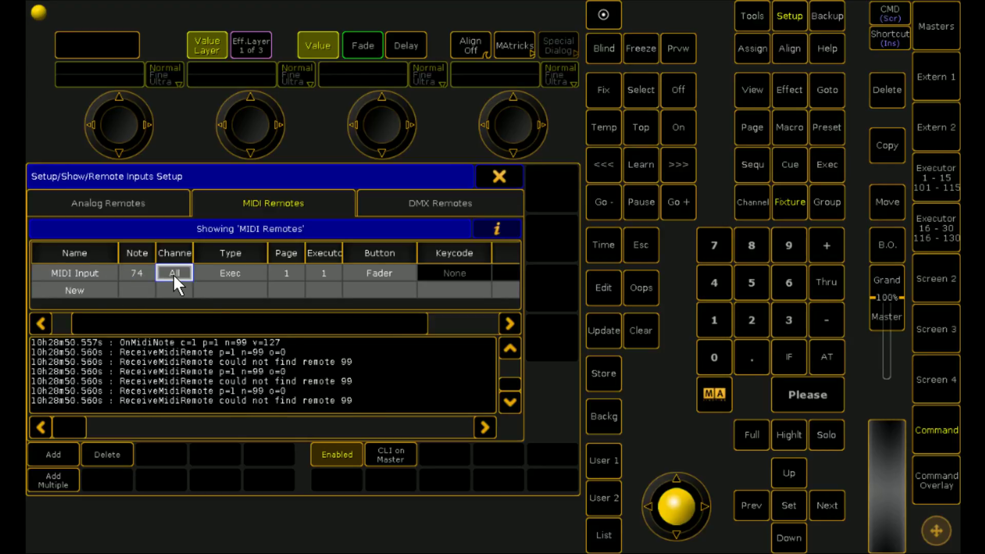
double_click(137, 273)
type("90")
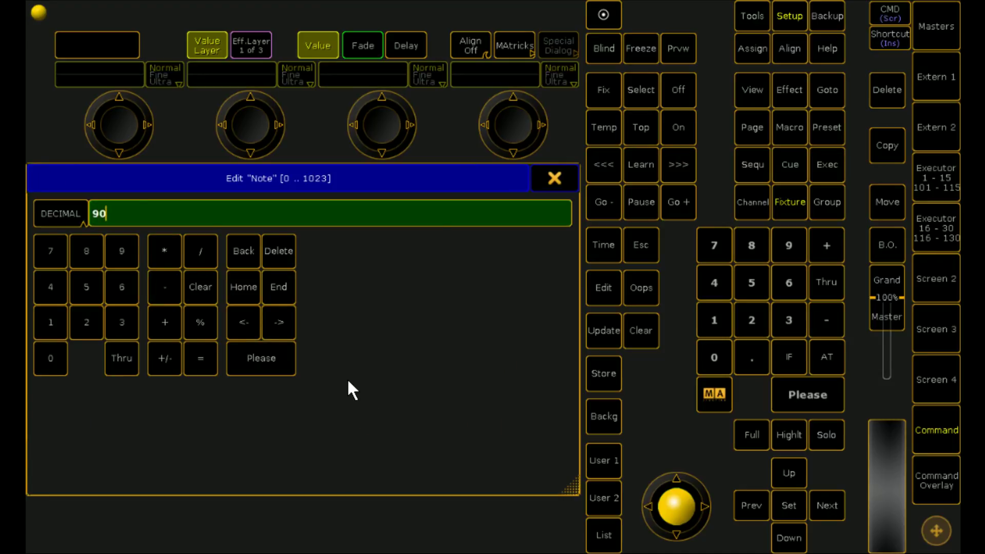
key("Return")
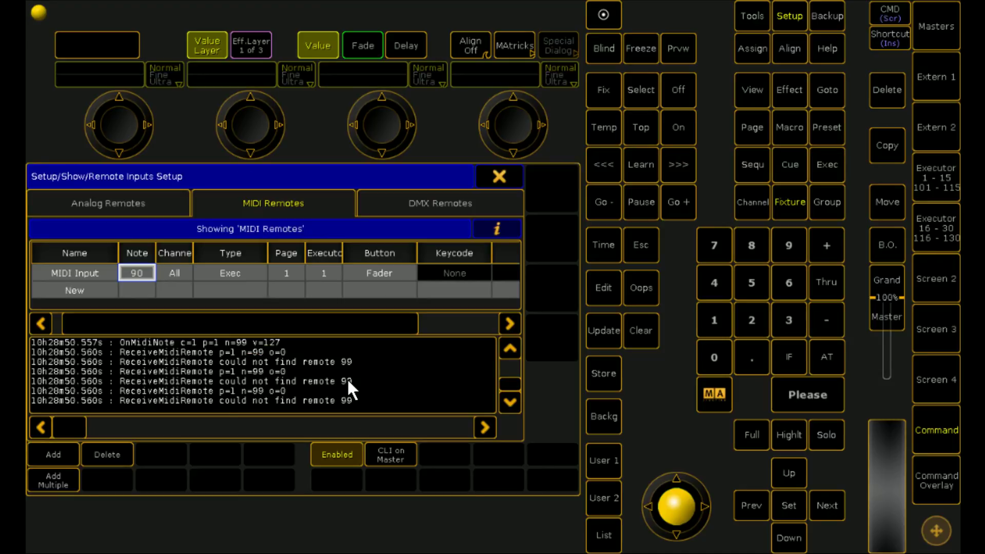
double_click(146, 268)
type("99")
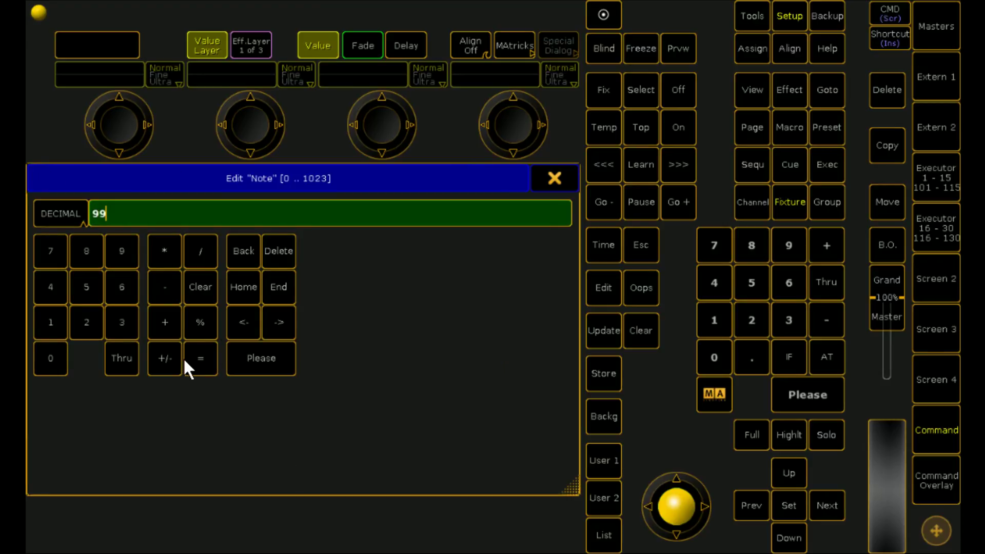
key("Return")
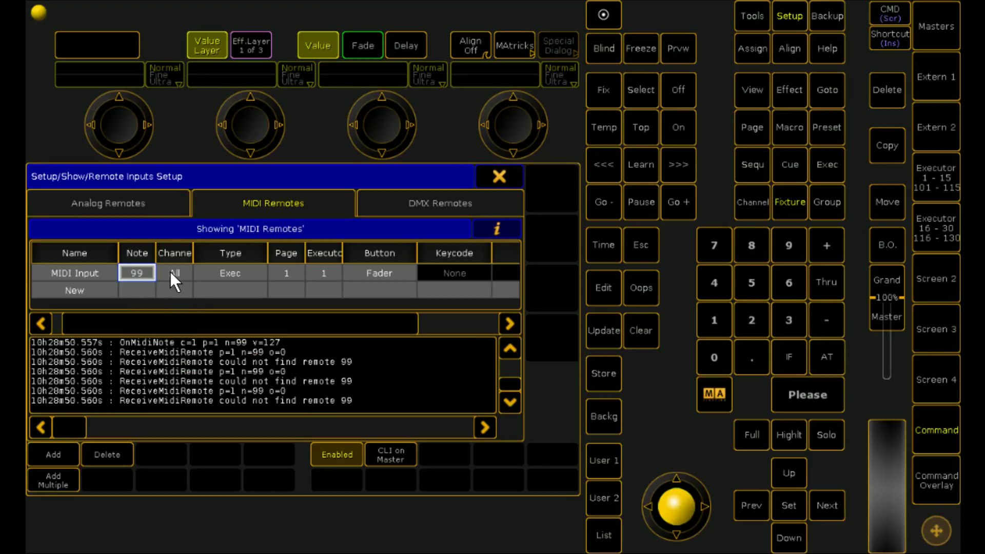
left_click(232, 277)
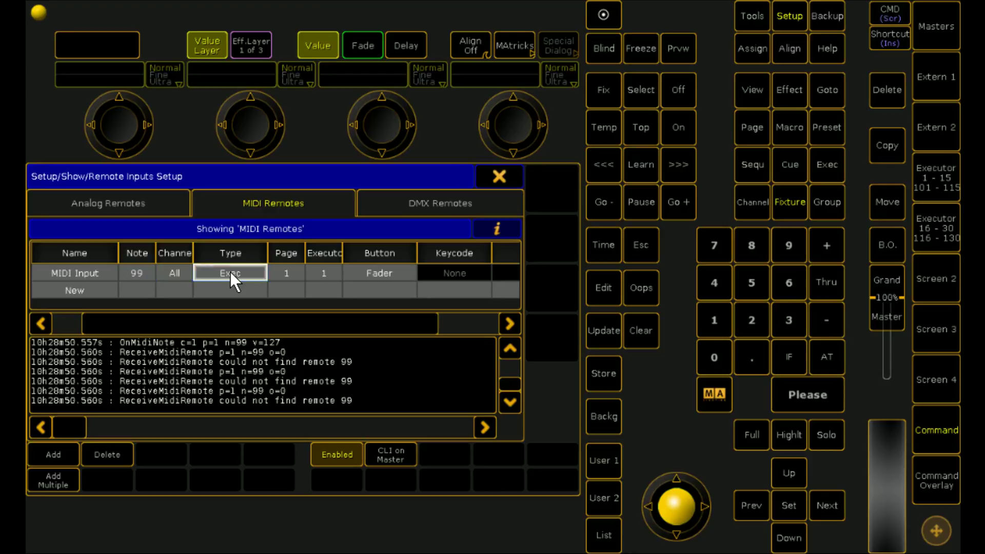
left_click(281, 271)
left_click(320, 275)
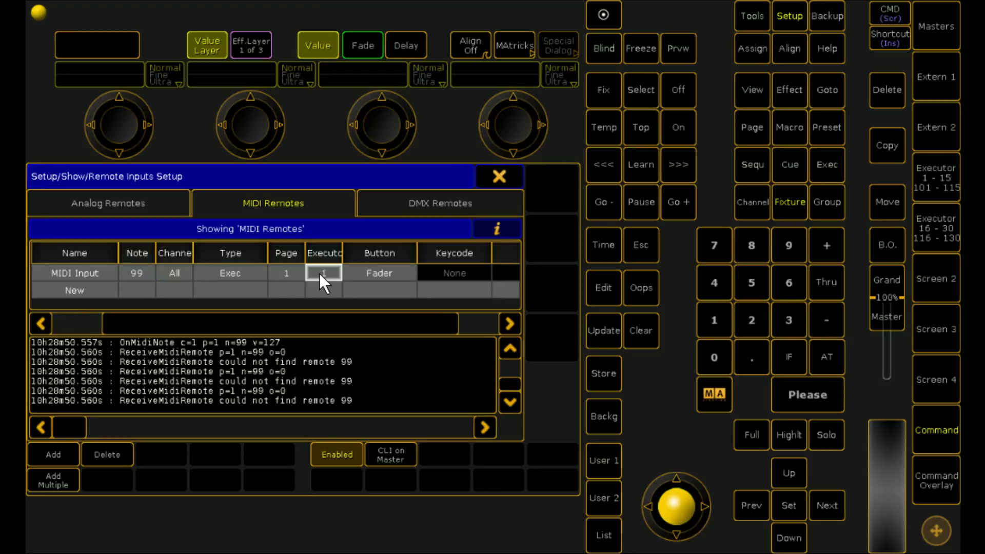
left_click(391, 272)
Add a second MIDI remote with Note 100
left_click(82, 290)
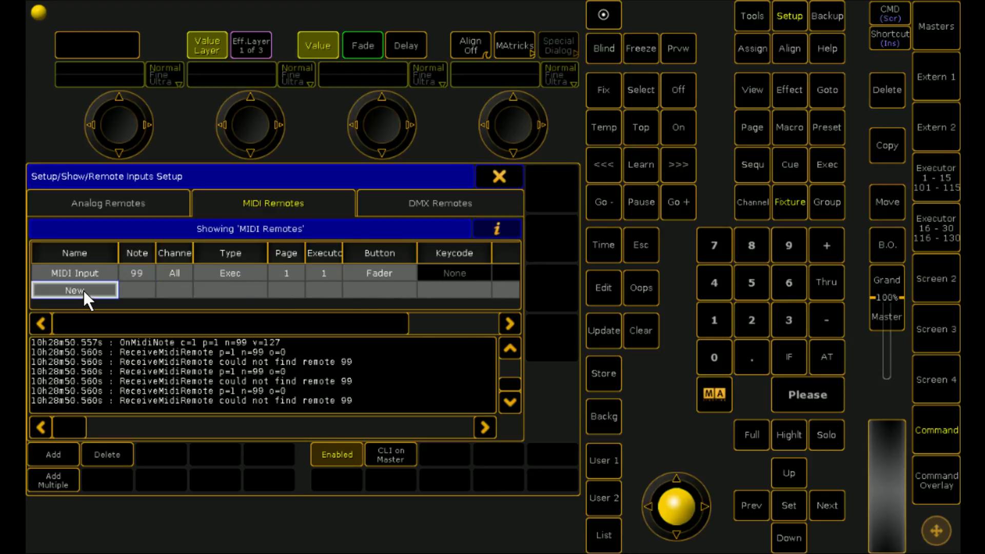
left_click(82, 290)
left_click(136, 290)
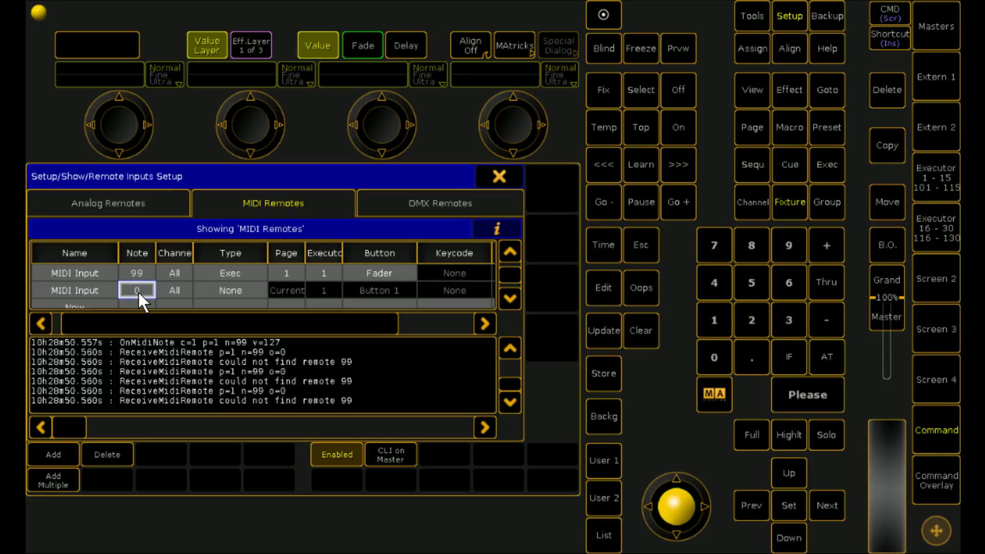
left_click(137, 291)
type("1")
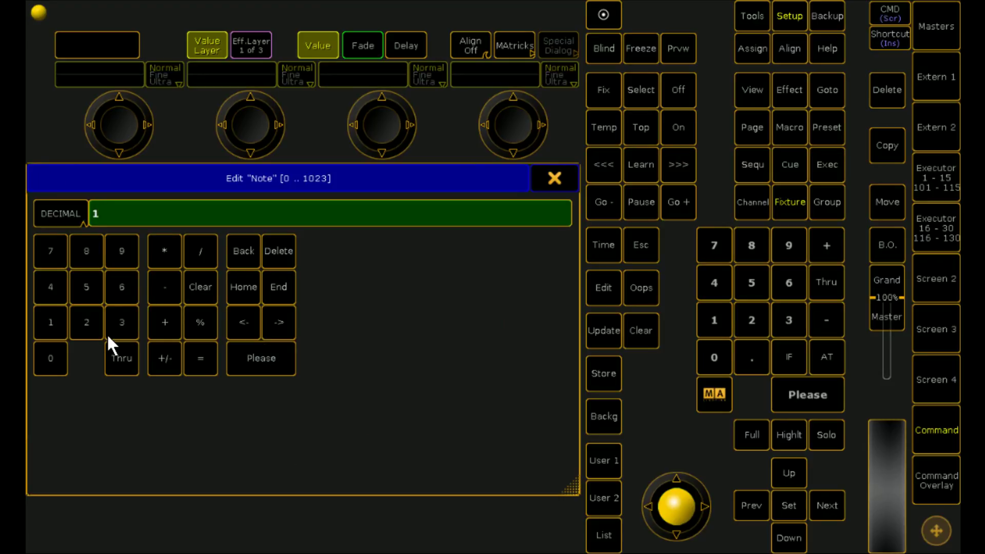
type("00")
key("Return")
Set the note 100 remote's type to Exec on page 1
left_click(220, 291)
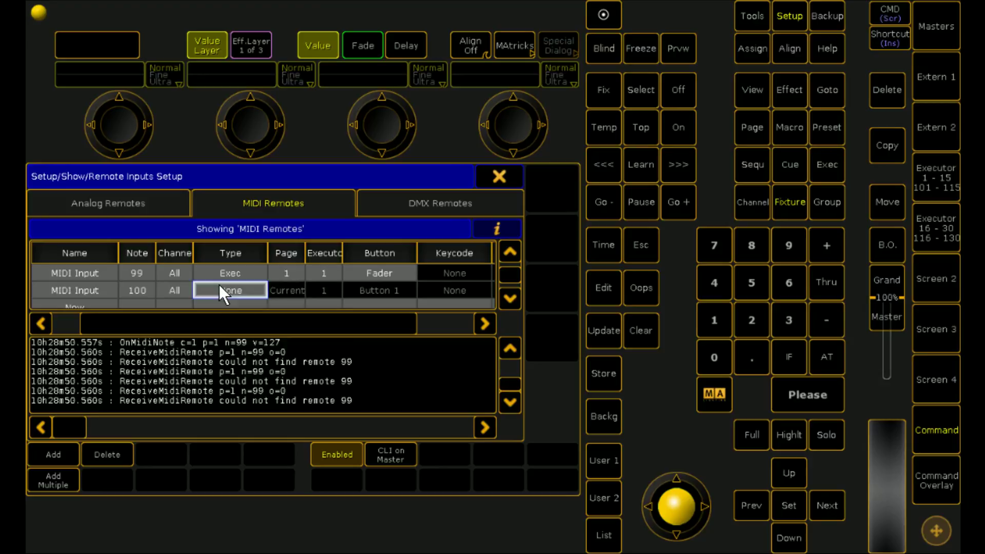
left_click(220, 290)
left_click(276, 320)
left_click(285, 291)
left_click(285, 290)
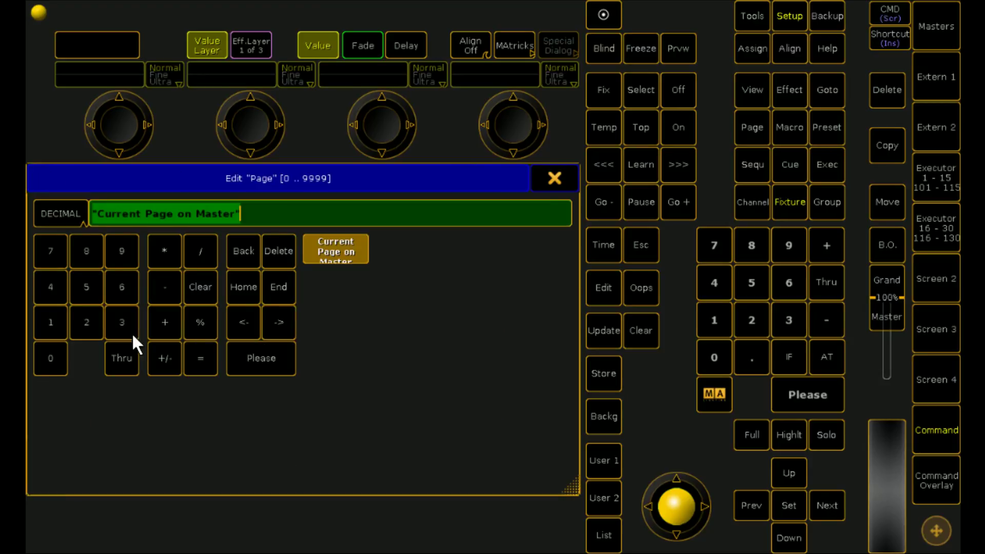
left_click(38, 331)
left_click(242, 355)
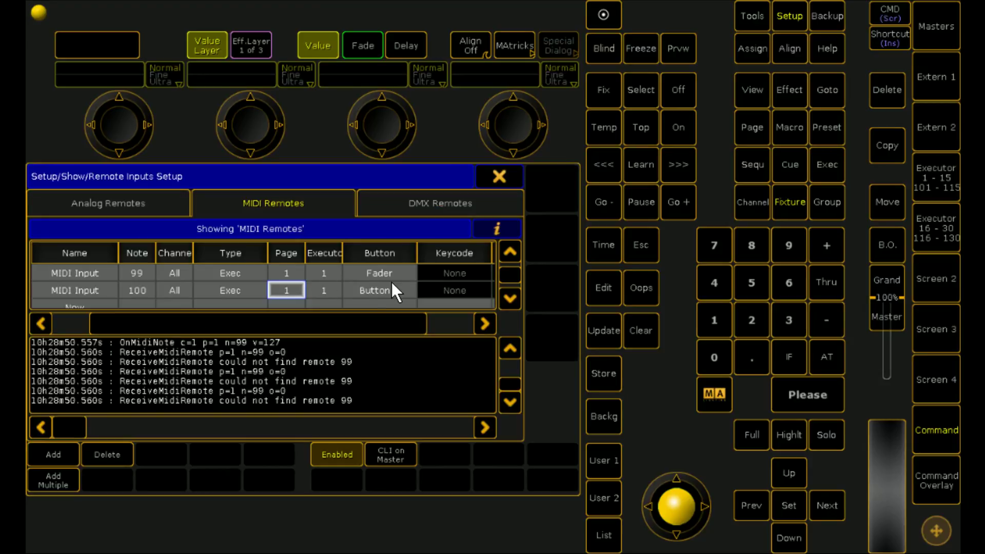
Make the note 100 remote drive the Fader of executor 2
left_click(362, 294)
left_click(407, 349)
left_click(328, 294)
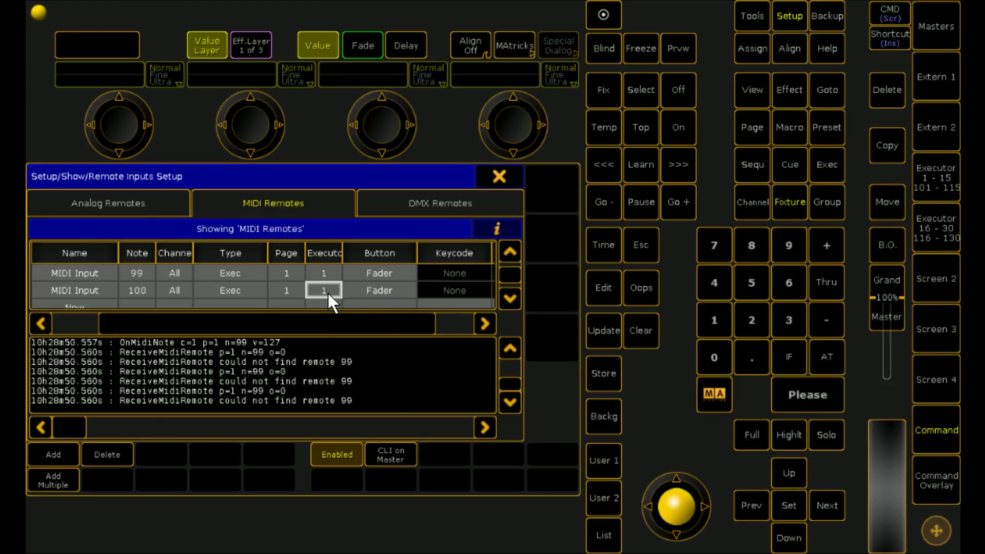
left_click(328, 293)
left_click(88, 322)
left_click(272, 354)
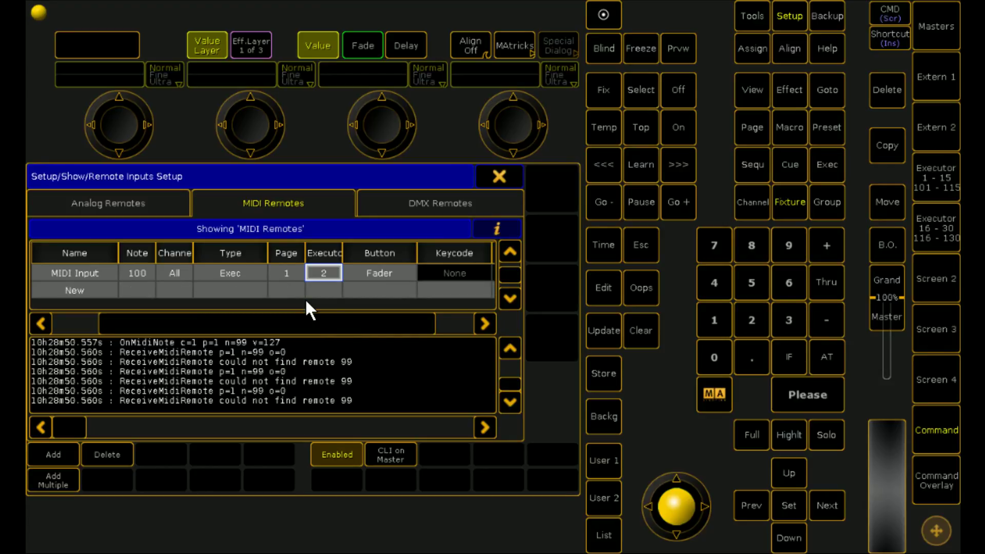
After checking the existing remotes' executors, add a third MIDI remote with Note 56
left_click(305, 297)
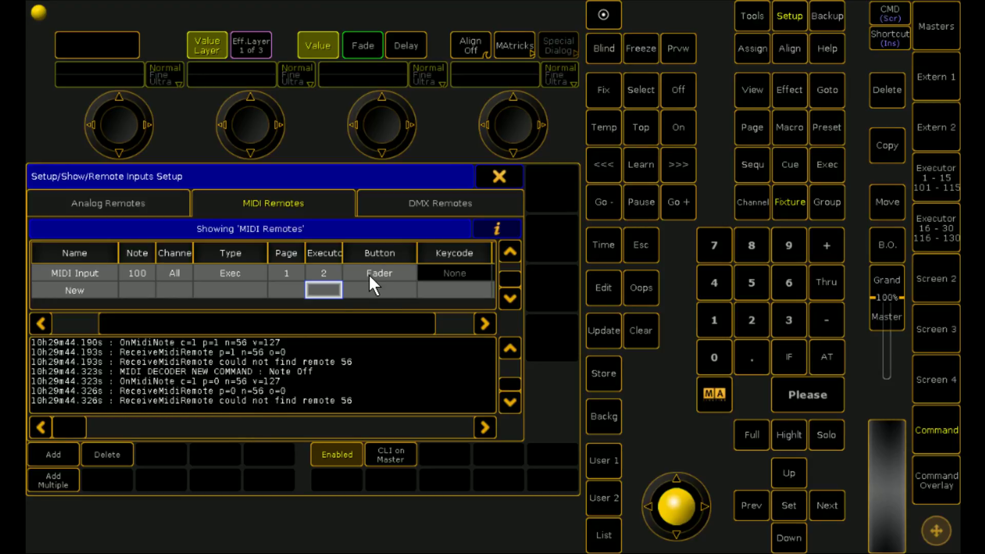
left_click(323, 277)
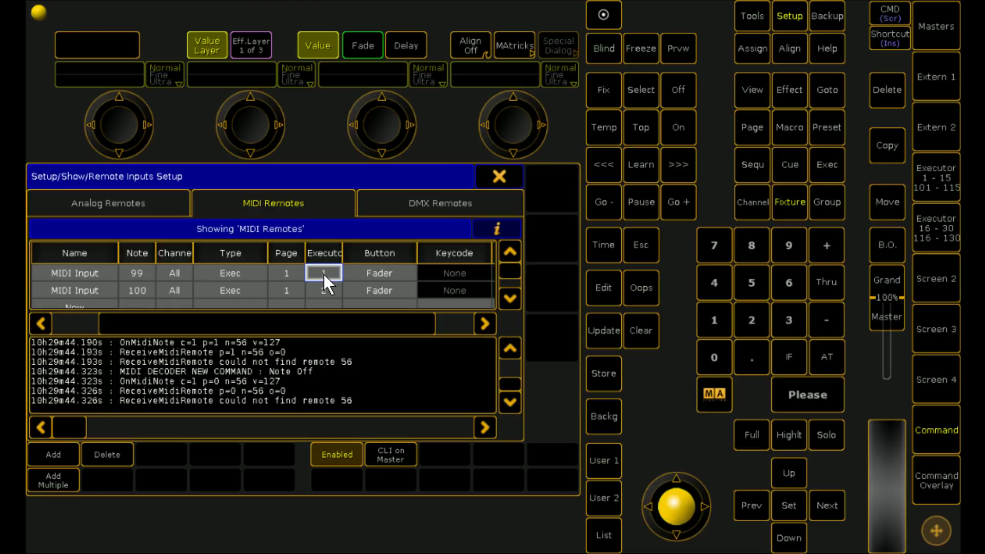
scroll(201, 288, "down", 1)
left_click(78, 287)
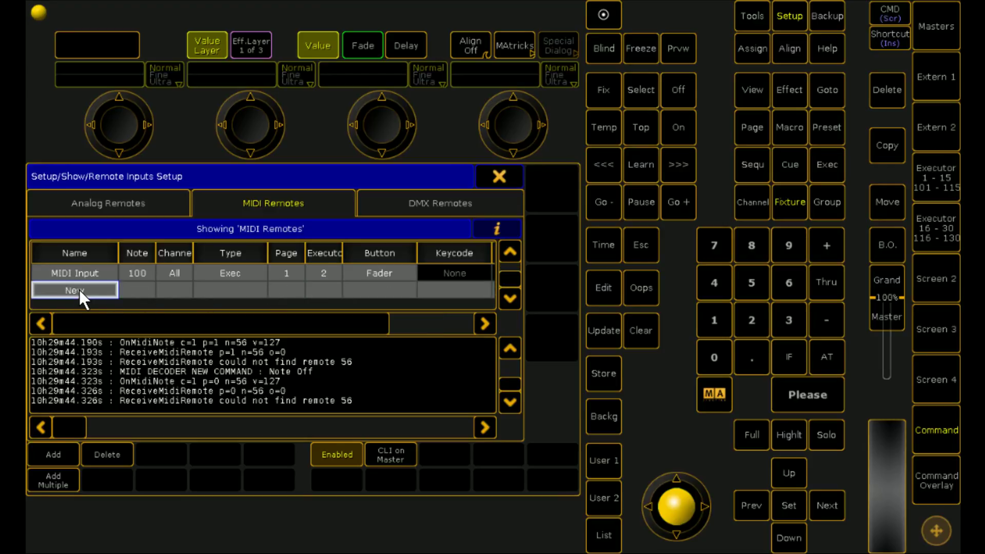
left_click(147, 290)
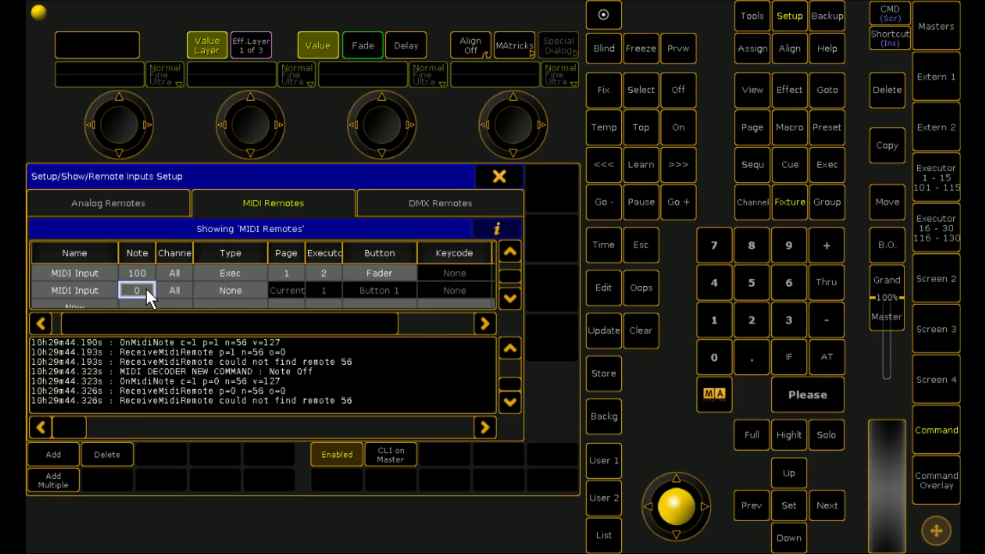
left_click(146, 288)
left_click(85, 289)
left_click(131, 295)
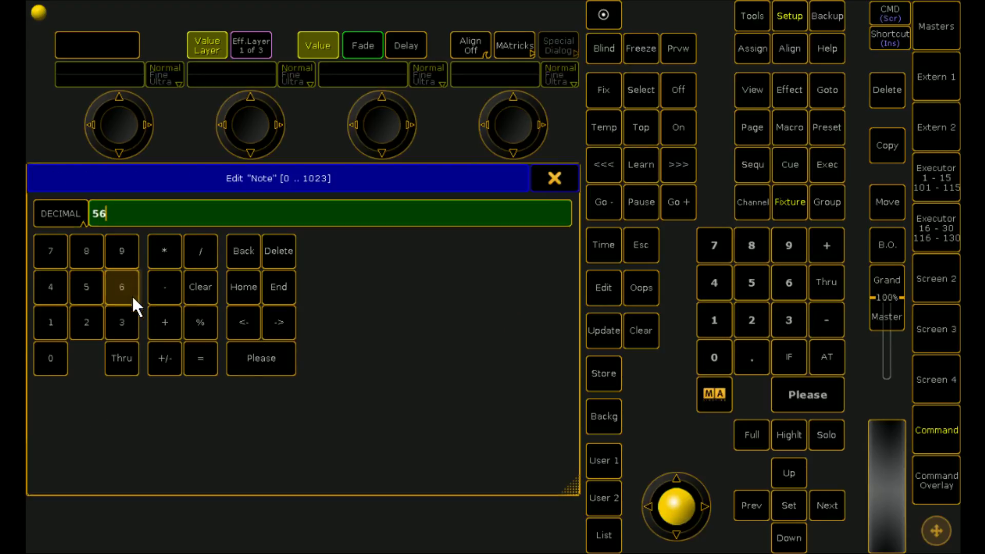
left_click(245, 356)
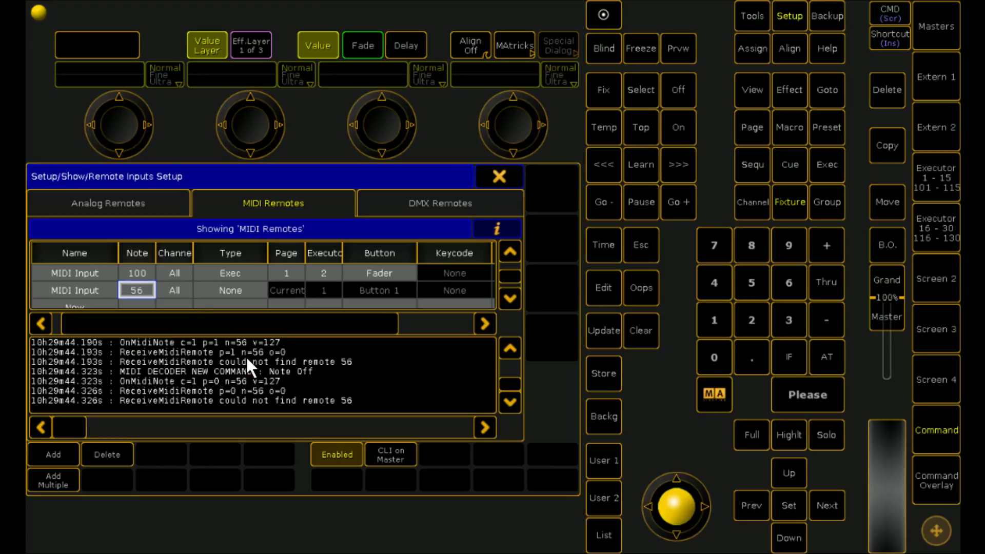
Set the note 56 remote's MIDI channel to 1
left_click(177, 293)
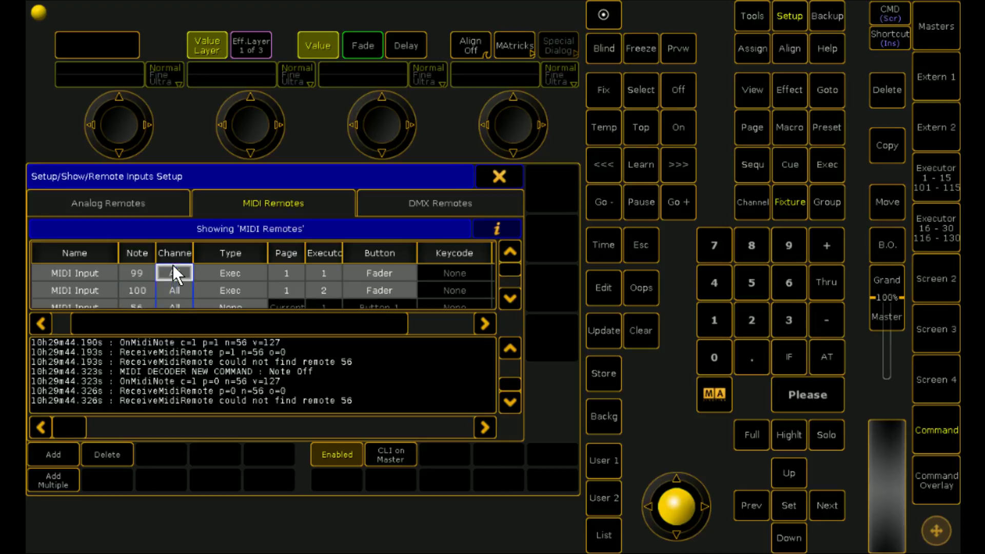
left_click(176, 291)
left_click(67, 316)
left_click(262, 358)
Set the note 56 remote's type to Exec on page 1
scroll(242, 289, "down", 1)
left_click(238, 288)
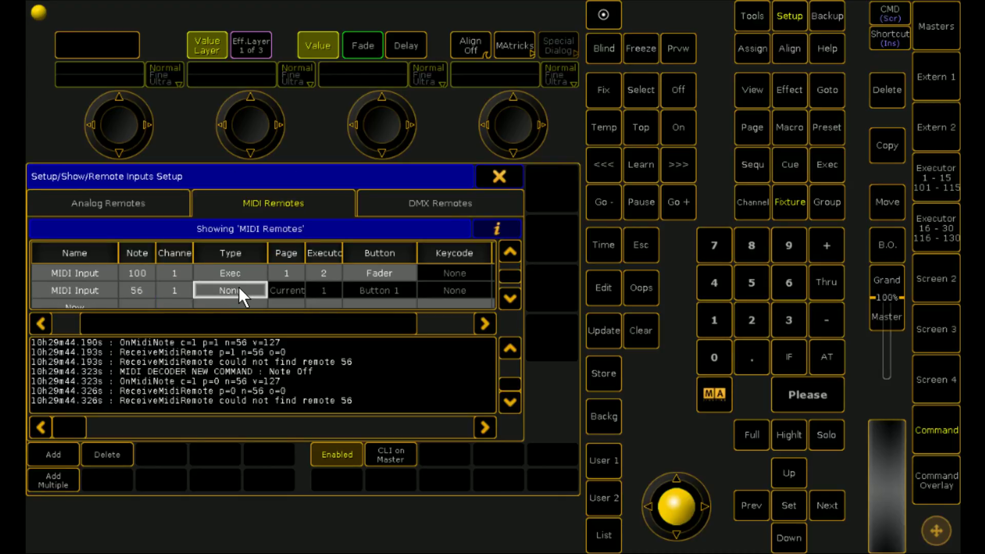
left_click(238, 290)
left_click(241, 297)
left_click(279, 295)
left_click(279, 296)
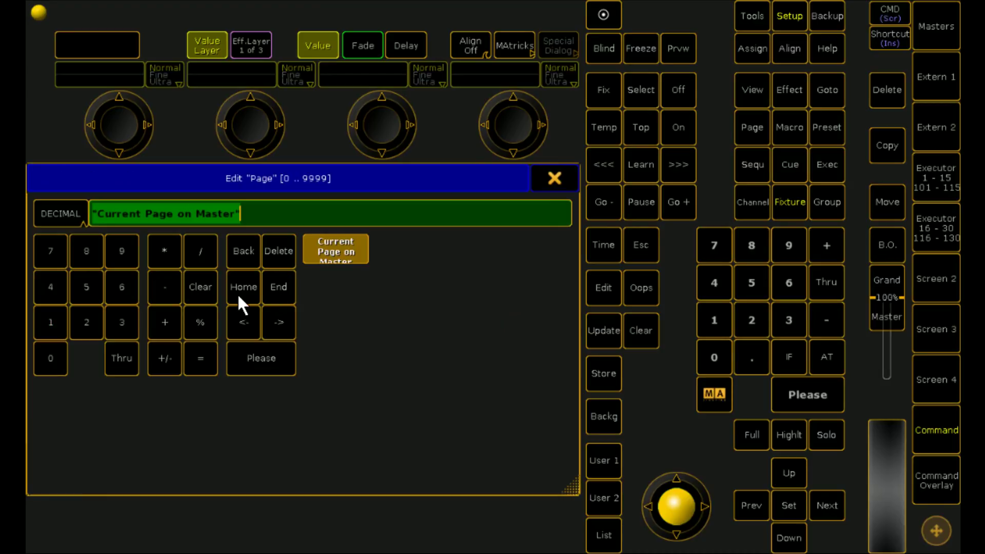
left_click(56, 321)
left_click(286, 359)
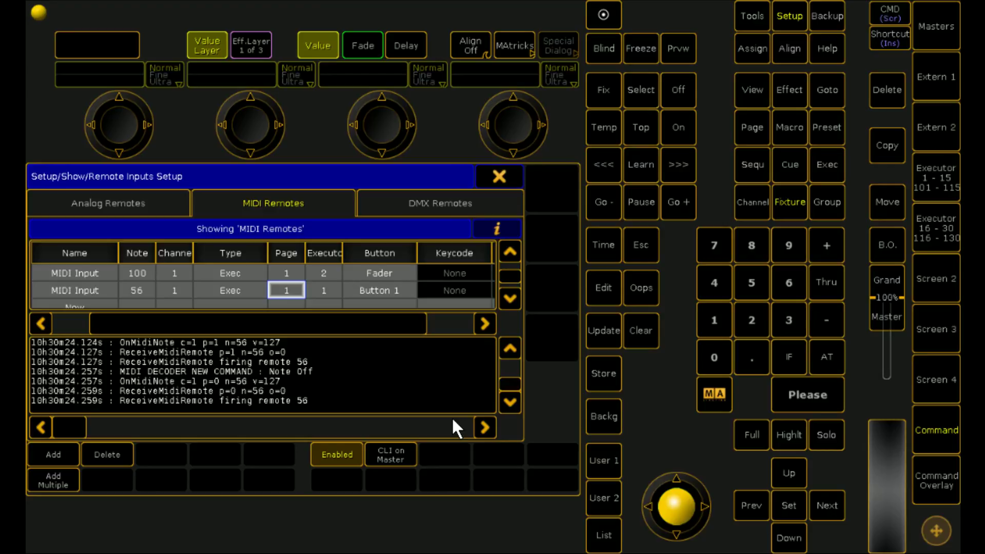
In the Executor 1–15 view, reassign executor 1's button function to Flash and close the assignment dialog
left_click(497, 176)
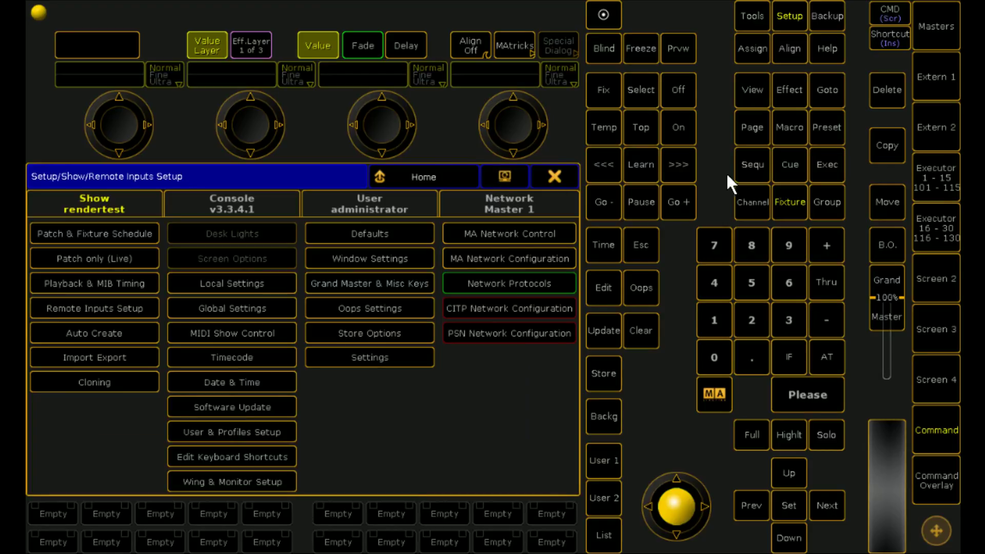
left_click(921, 177)
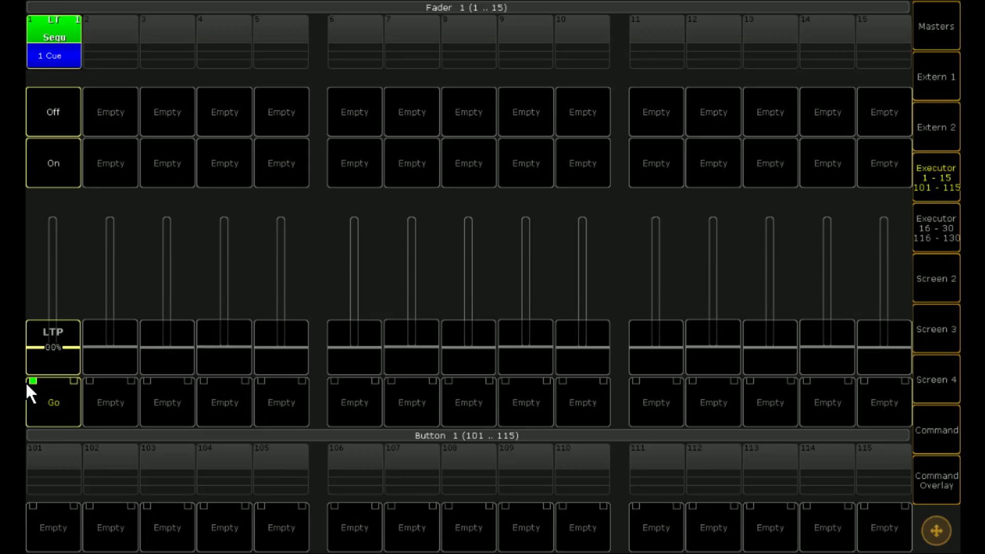
left_click(70, 32)
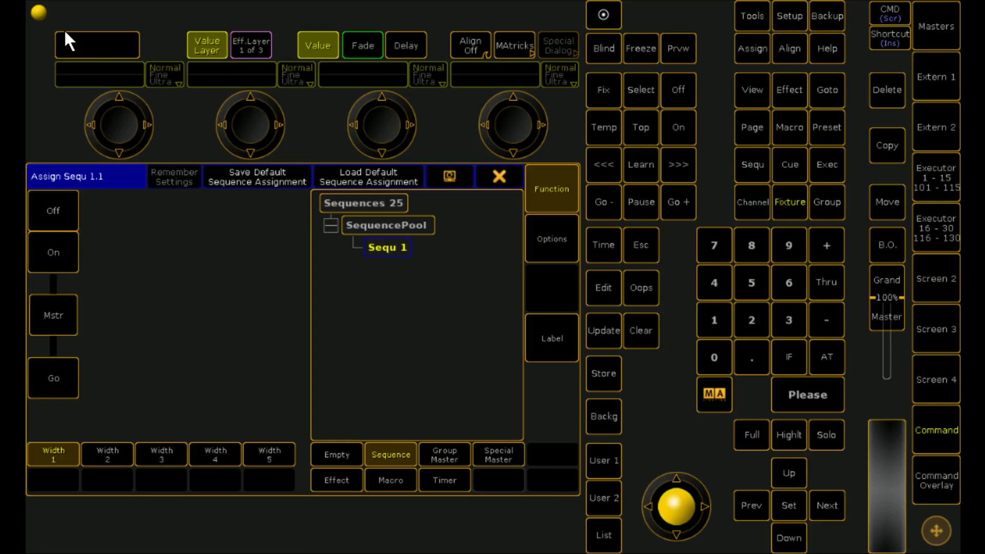
left_click(56, 394)
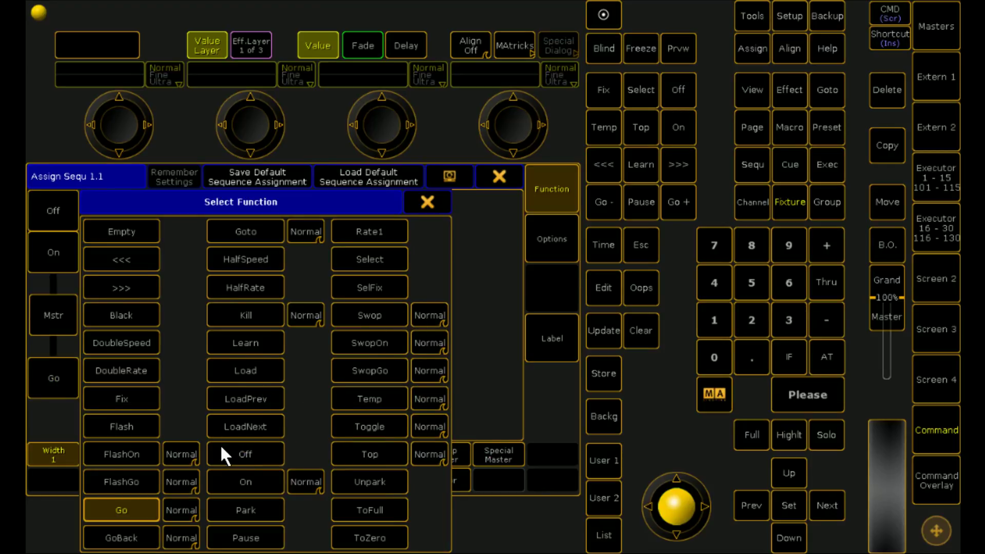
left_click(120, 425)
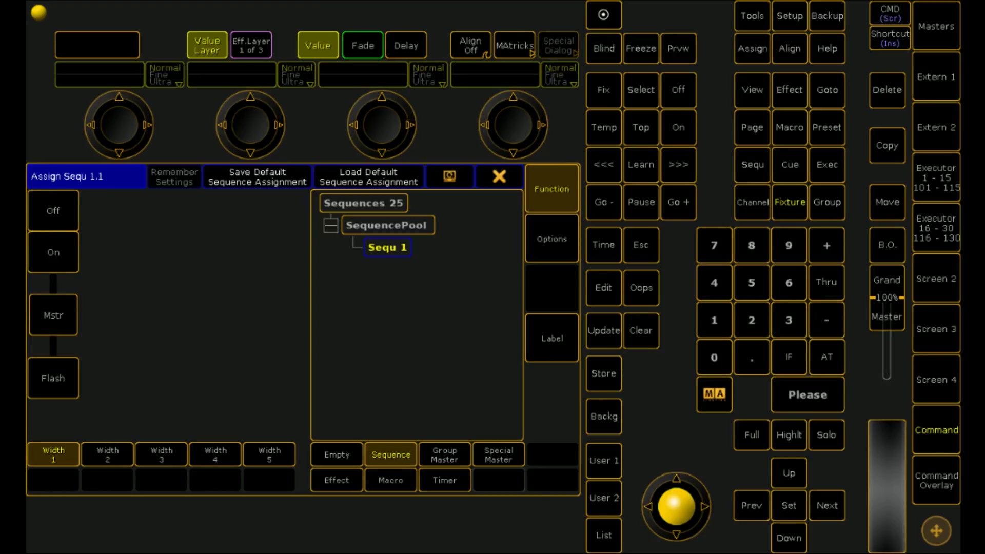
left_click(497, 178)
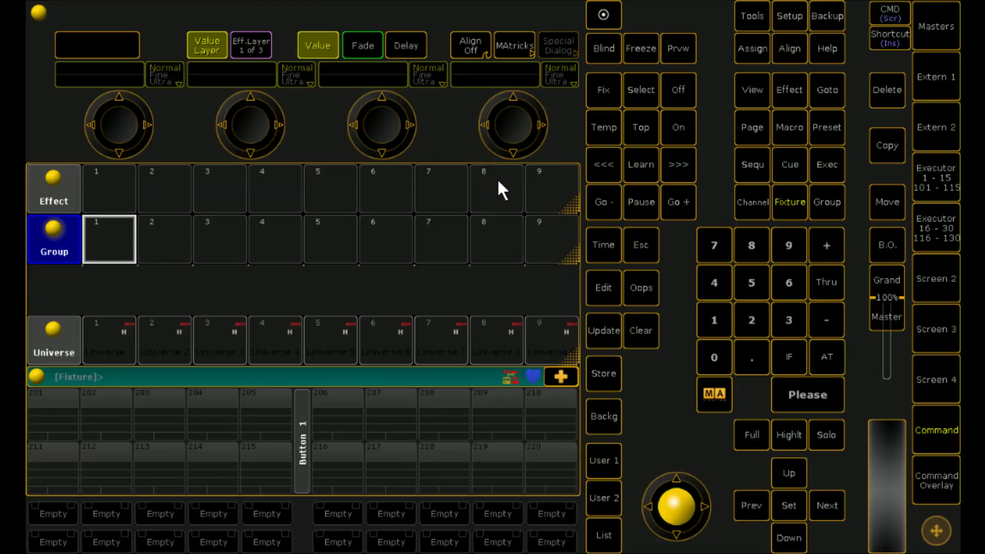
Show the executor 1–15 faders and test executor 1's fader twice
left_click(935, 192)
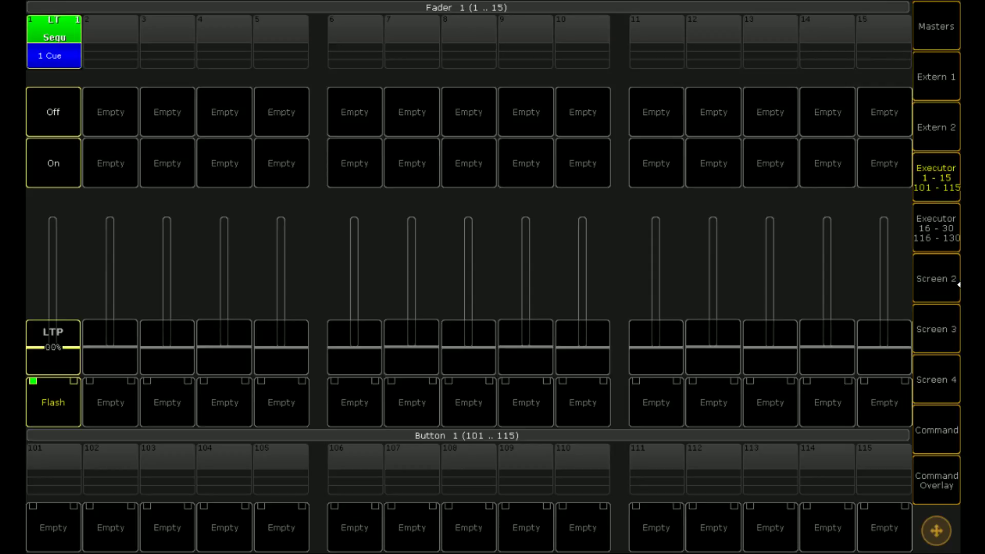
mouse_move(53, 347)
left_mouse_down()
mouse_move(53, 242)
mouse_move(53, 348)
left_mouse_up()
mouse_move(53, 347)
left_mouse_down()
mouse_move(52, 245)
mouse_move(53, 347)
left_mouse_up()
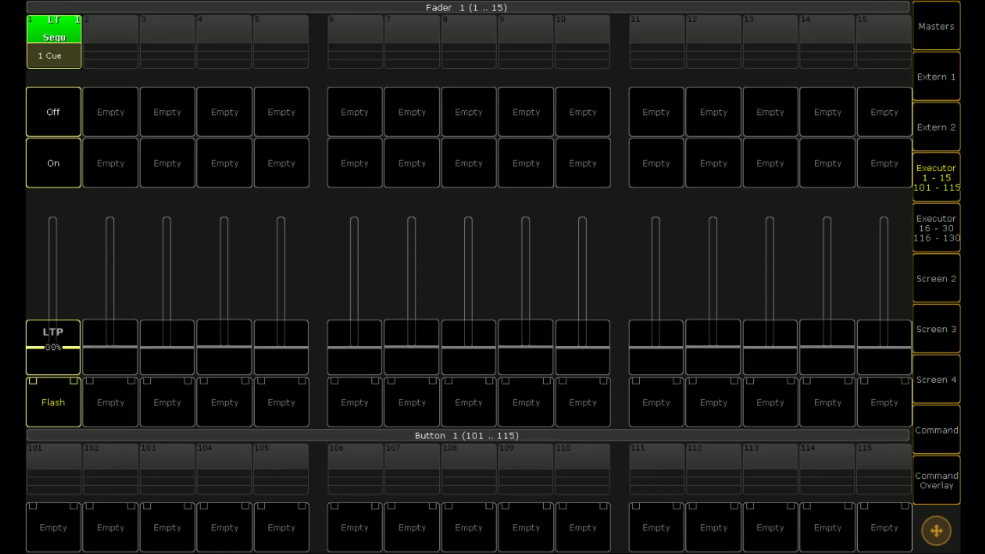
Store a new one-cue sequence on executor 2 from the Command Overlay
left_click(955, 497)
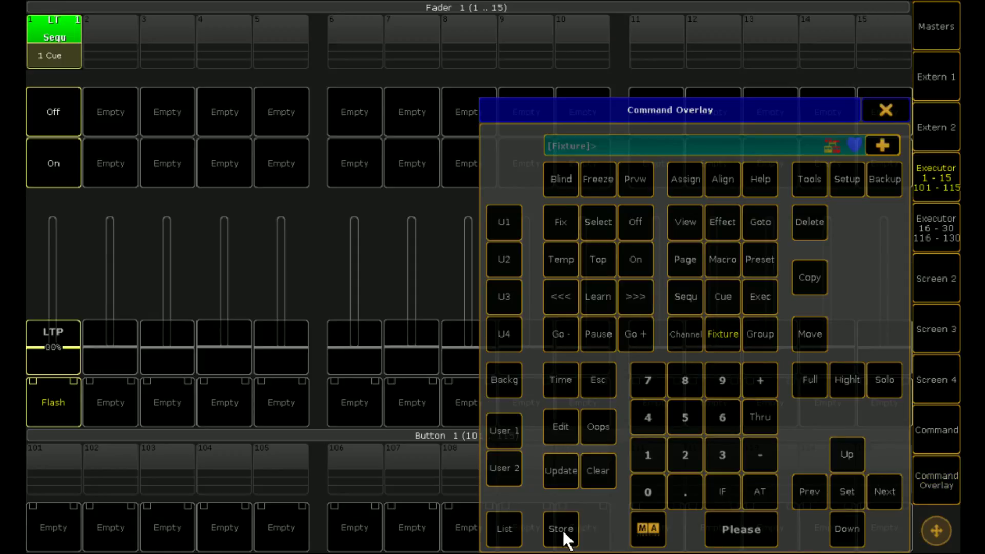
left_click(561, 528)
left_click(107, 36)
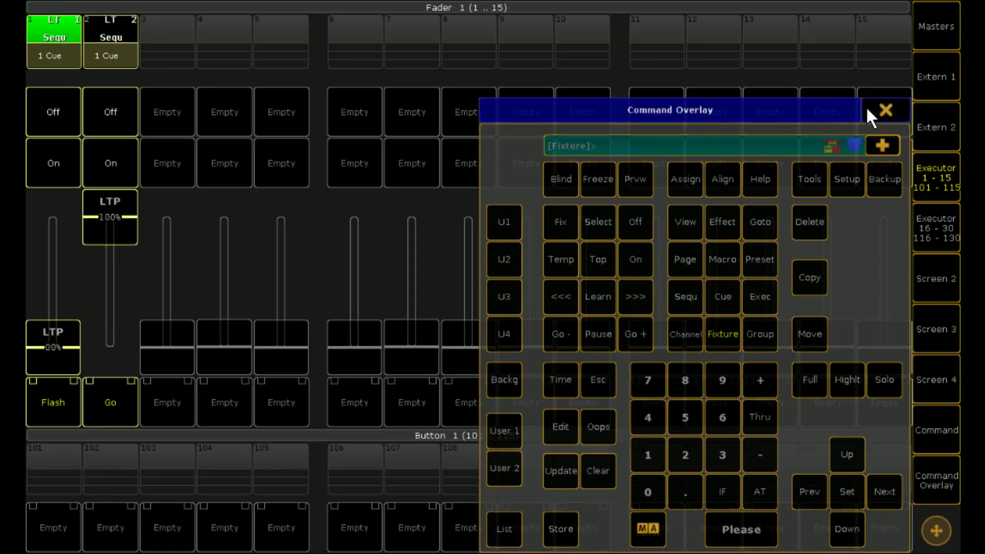
left_click(884, 110)
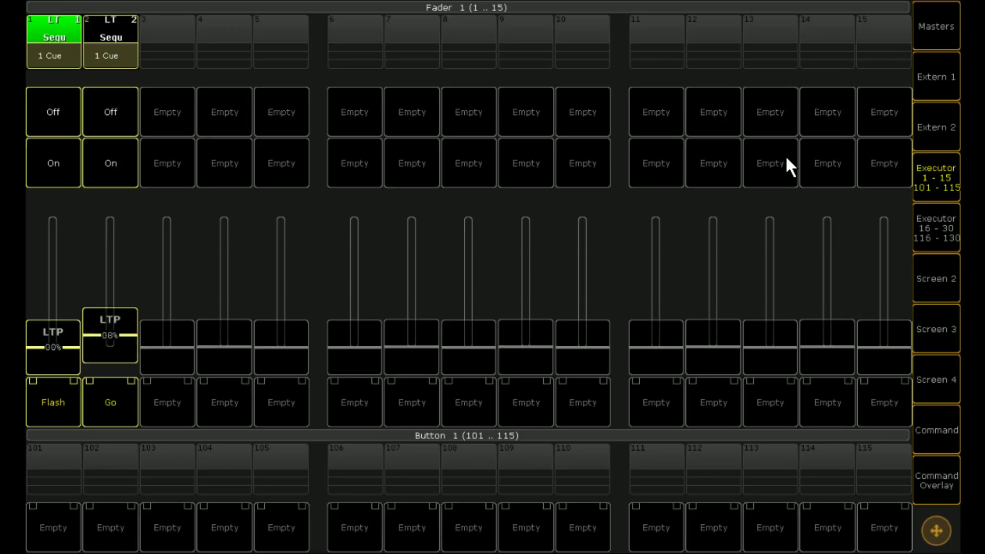